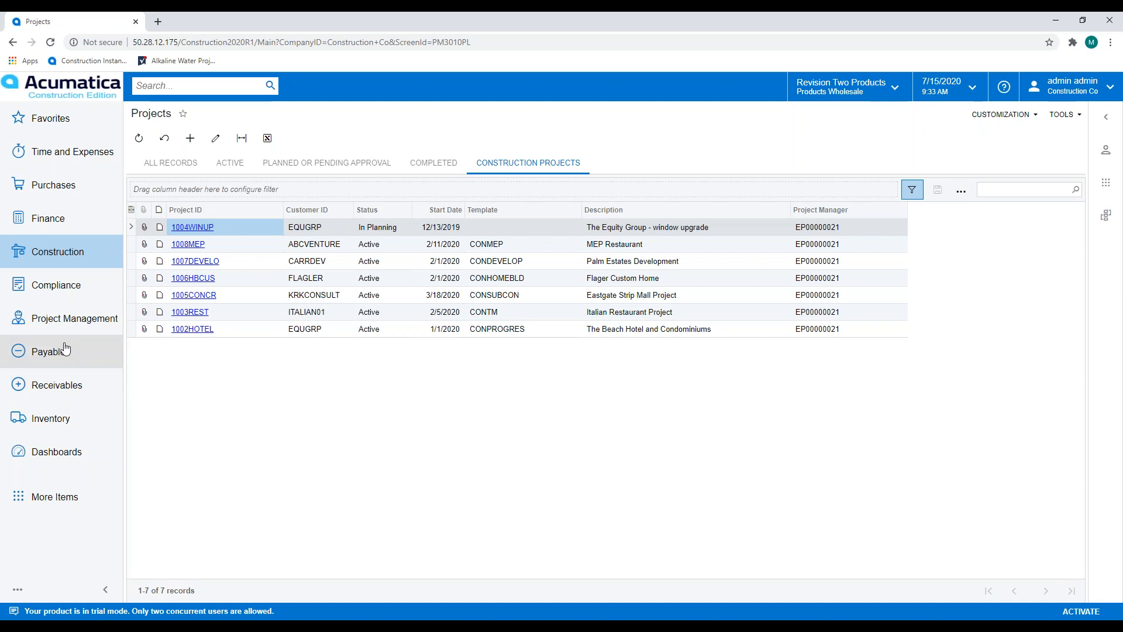
Open the Projects list from the Construction workspace and reload the page
left_click(39, 257)
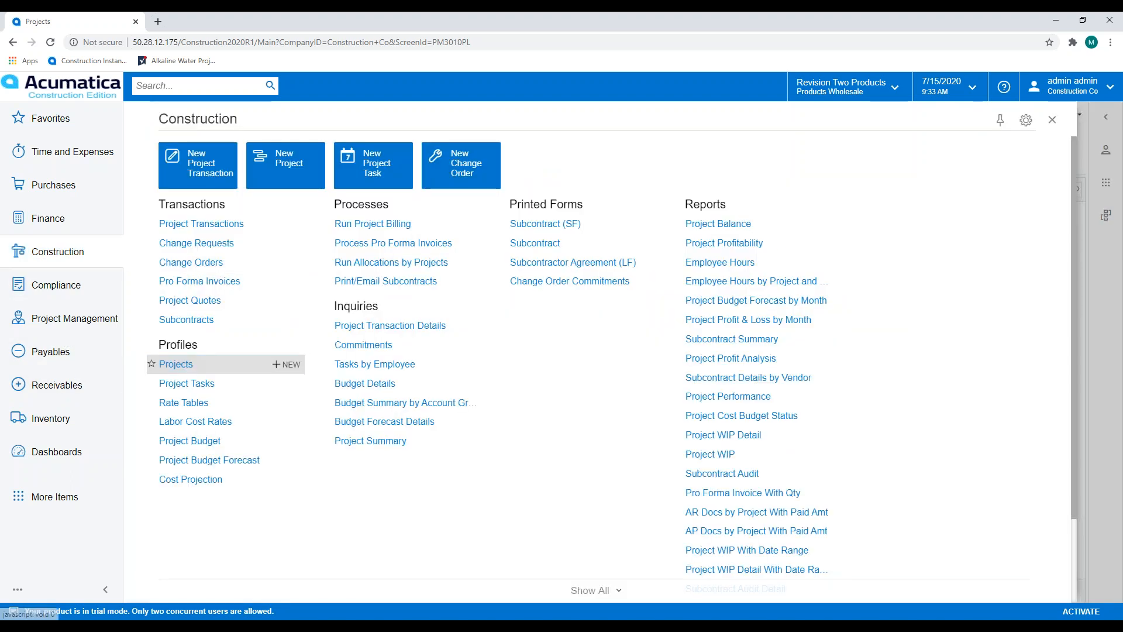
left_click(187, 364)
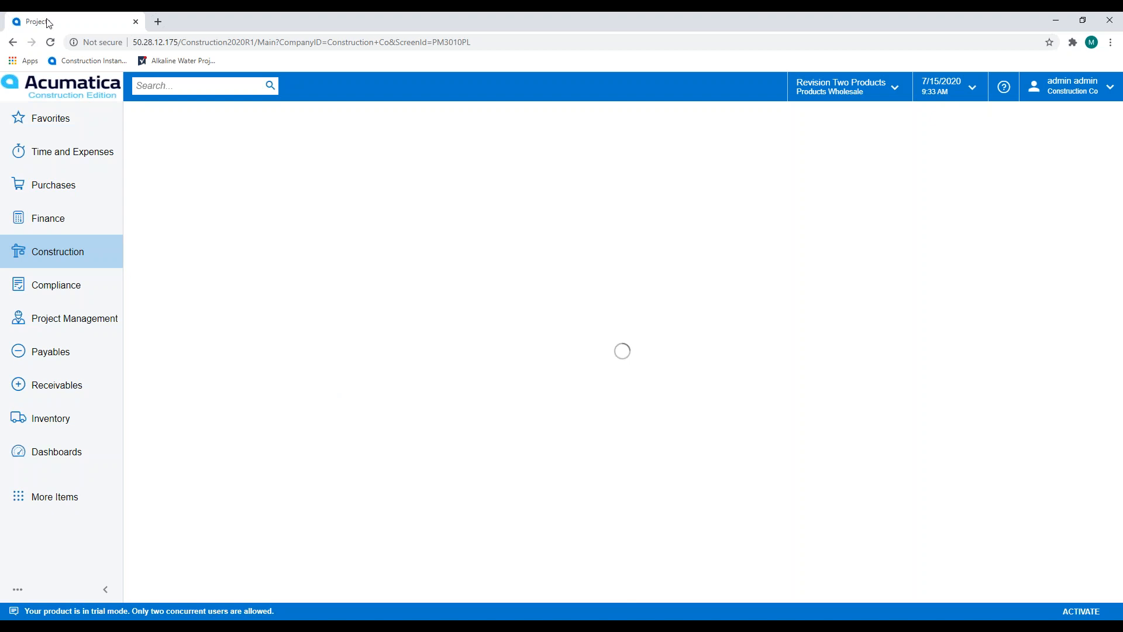
left_click(50, 42)
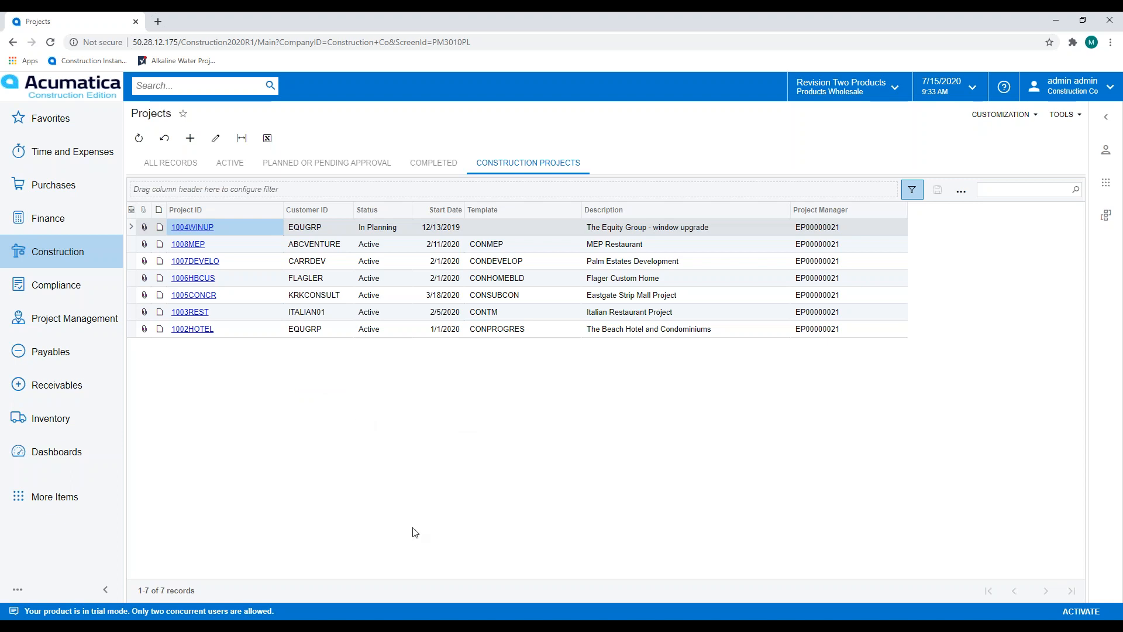
Examine the Construction workspace's transactions, processes, reports and preferences with all items shown, then return to the short view
left_click(57, 258)
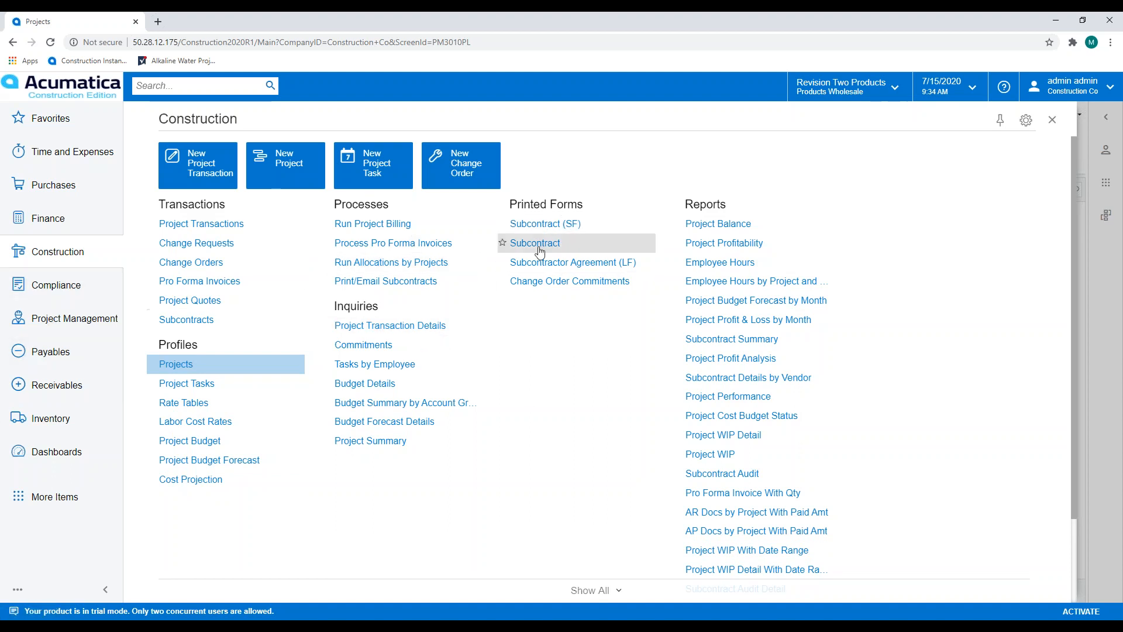
scroll(585, 503, "down", 2)
scroll(594, 562, "up", 2)
left_click(596, 590)
scroll(638, 456, "down", 2)
scroll(650, 459, "down", 2)
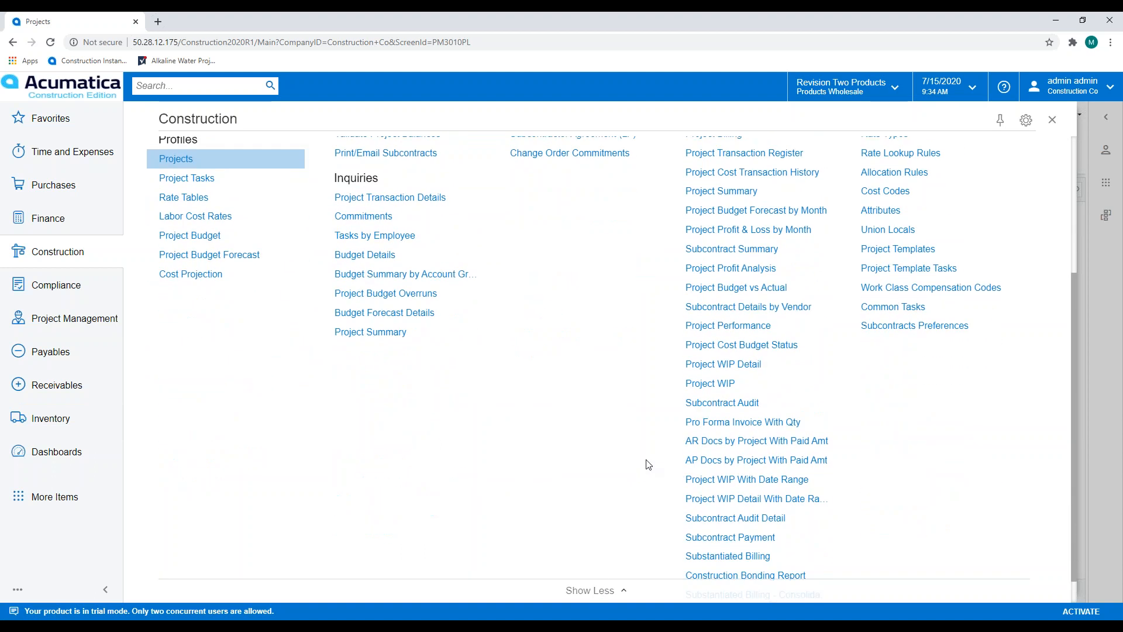
scroll(650, 463, "up", 4)
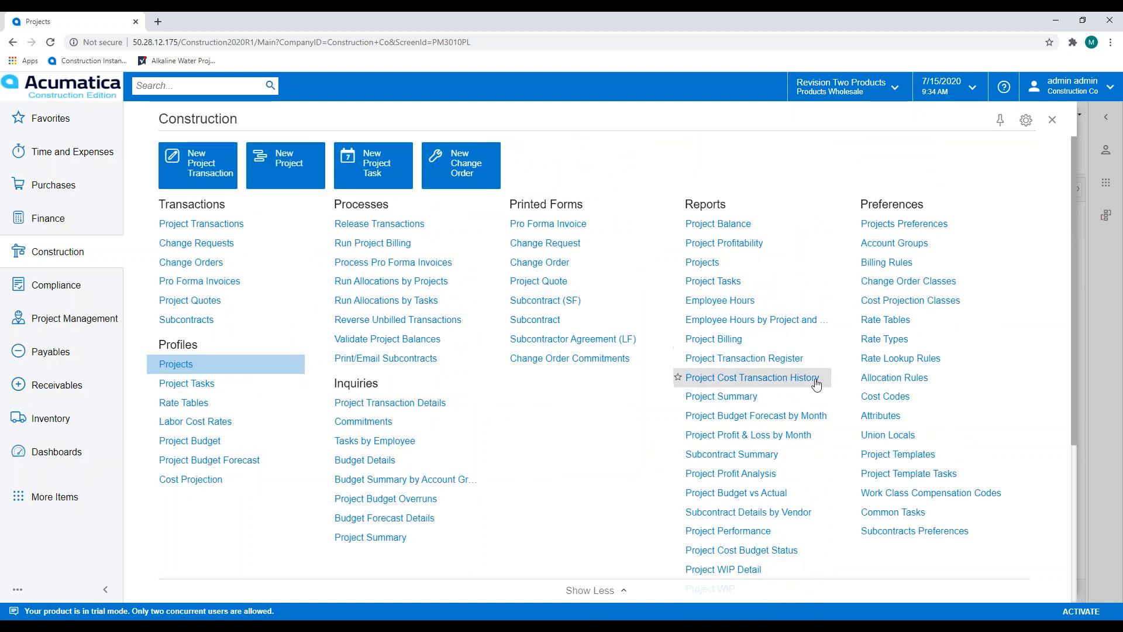
scroll(812, 378, "down", 1)
scroll(807, 392, "down", 2)
scroll(994, 152, "up", 5)
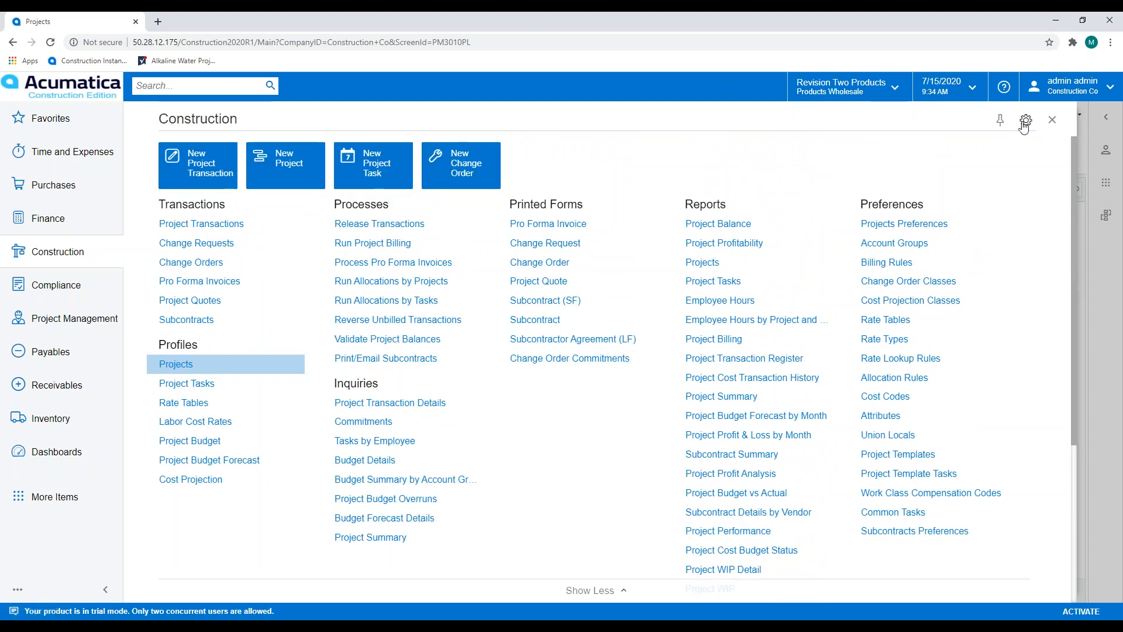
left_click(1026, 120)
left_click(1024, 124)
left_click(593, 590)
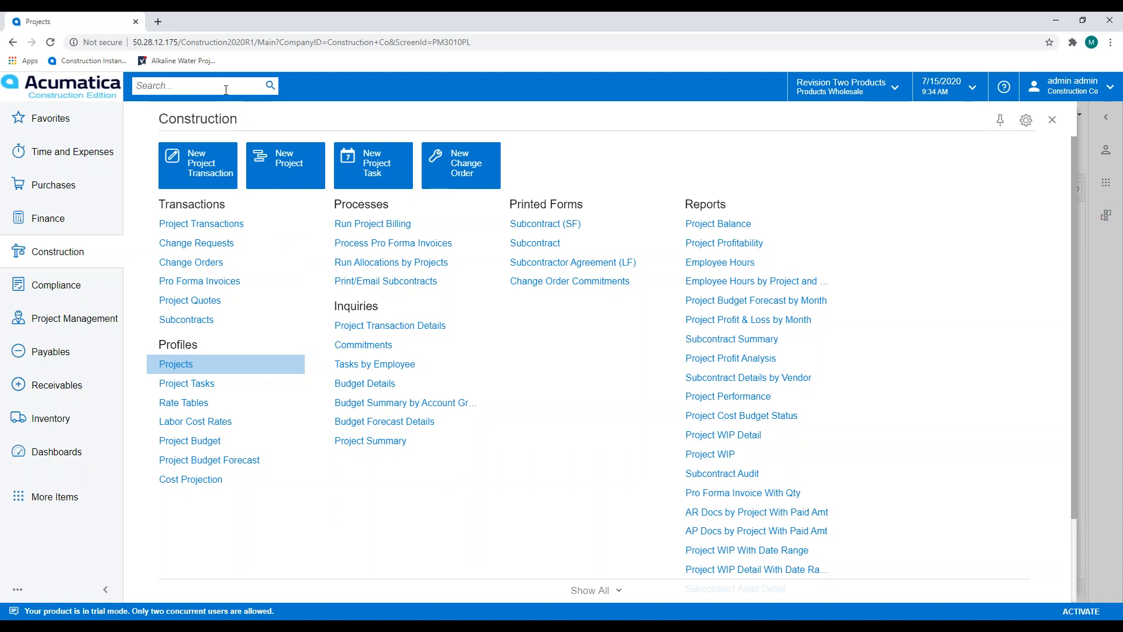
Search the system for "bills" and open the Bills and Adjustments list under Payables
type("bills")
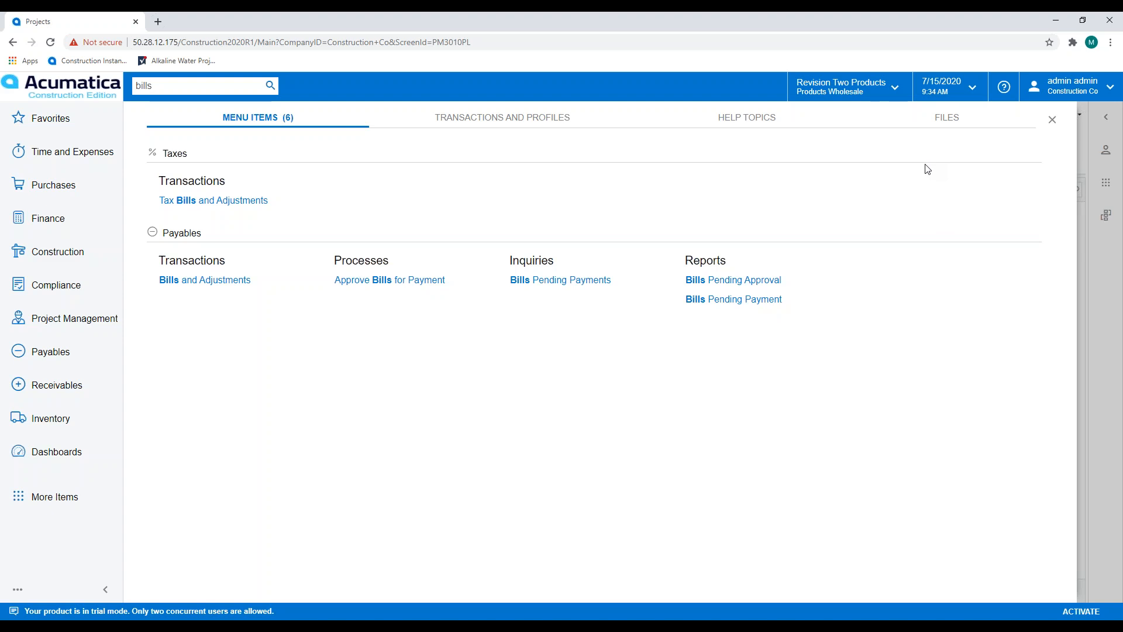
left_click(214, 280)
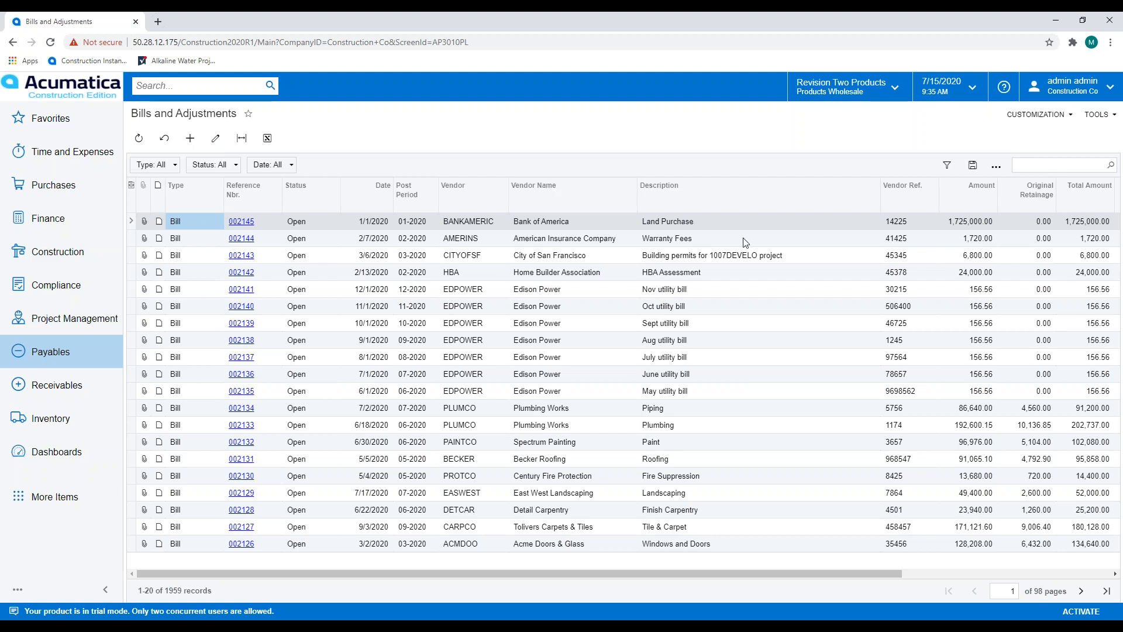
Filter the bill list by the vendor name Bank of America and clear that column filter
right_click(572, 222)
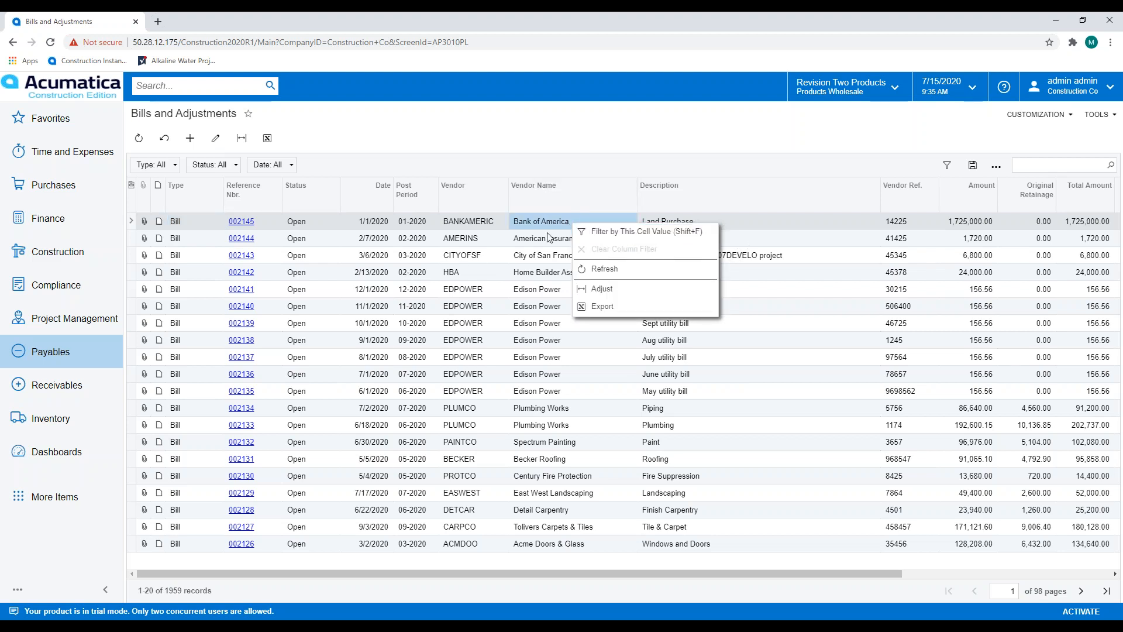
left_click(631, 233)
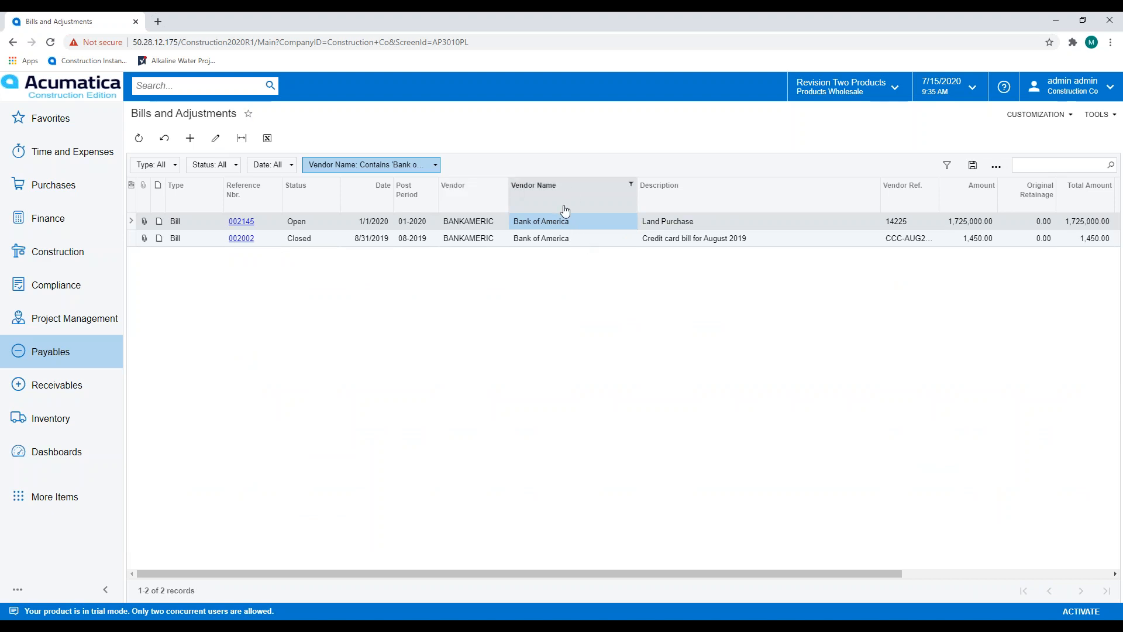
right_click(552, 223)
left_click(573, 247)
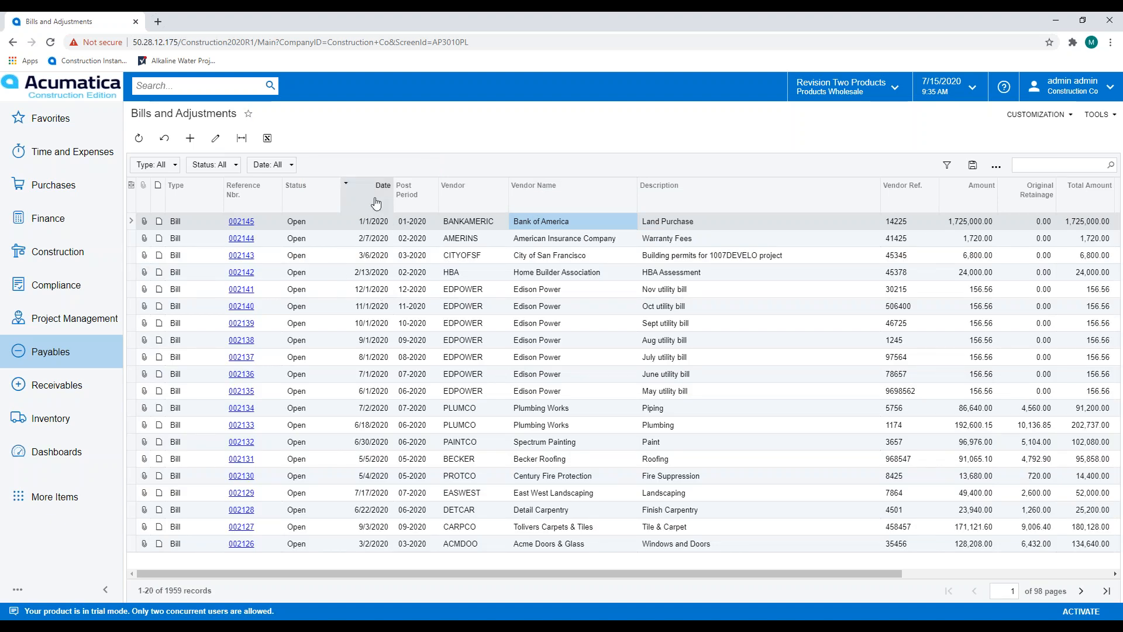
mouse_move(365, 203)
left_mouse_down()
mouse_move(440, 196)
mouse_move(347, 198)
left_mouse_up()
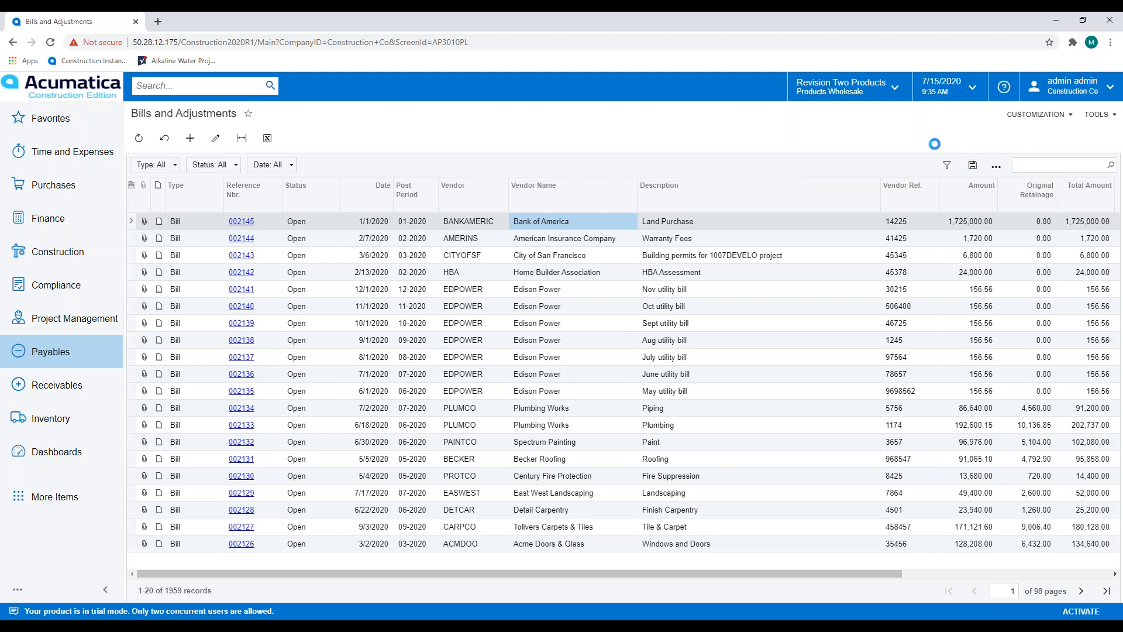
Reopen Bills and Adjustments from the Payables workspace and define a filter condition for Amount Is Greater Than 10000
left_click(55, 354)
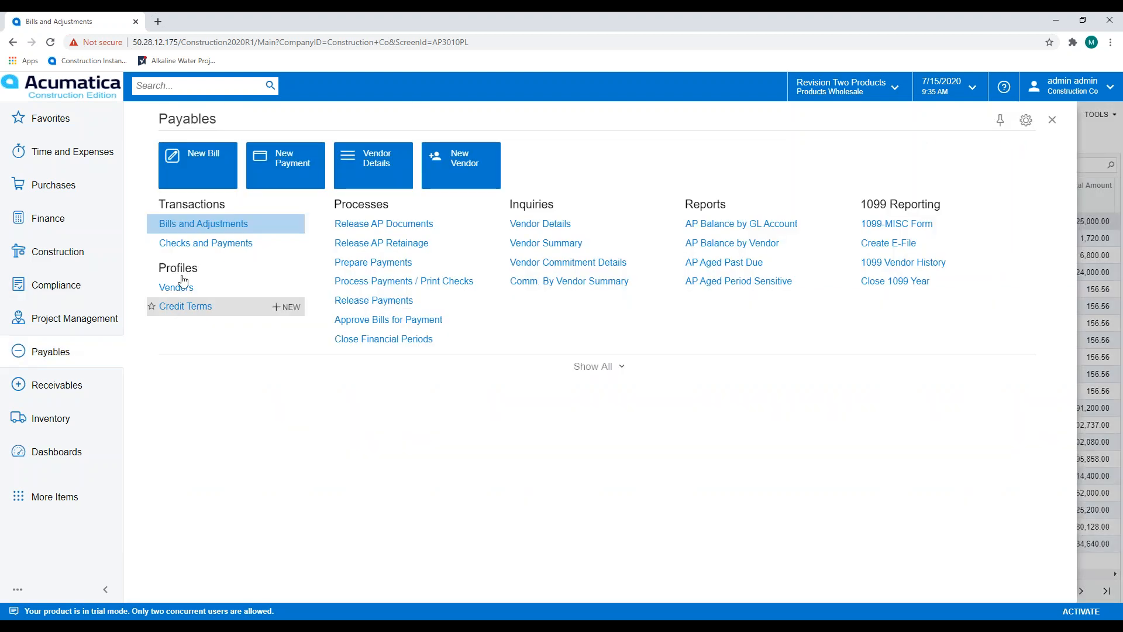
left_click(183, 220)
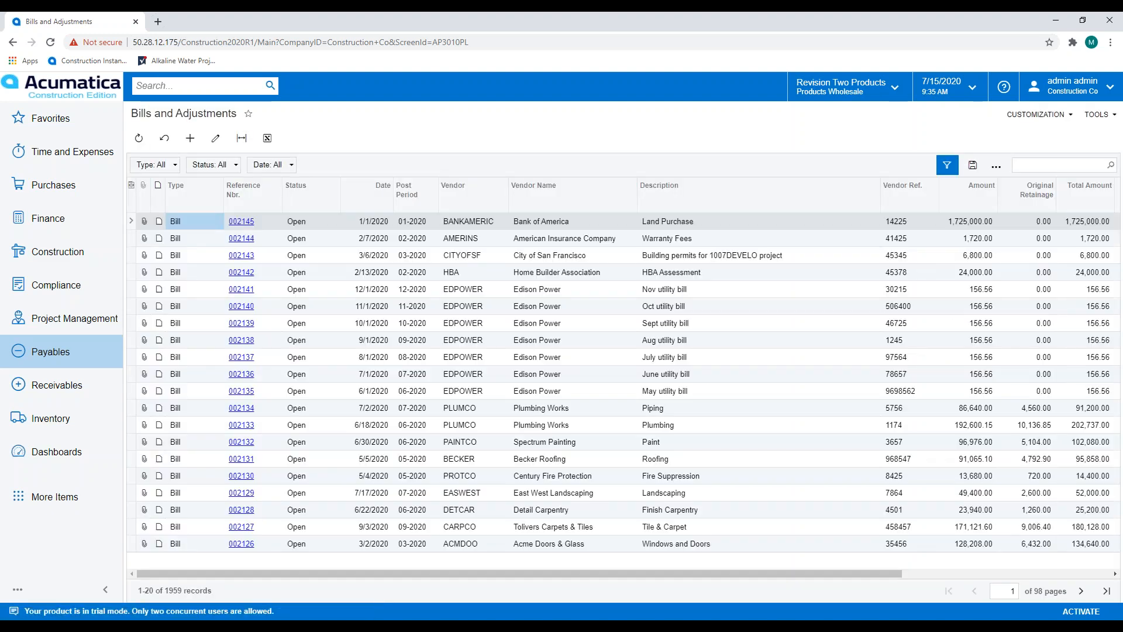
left_click(949, 166)
left_click(514, 293)
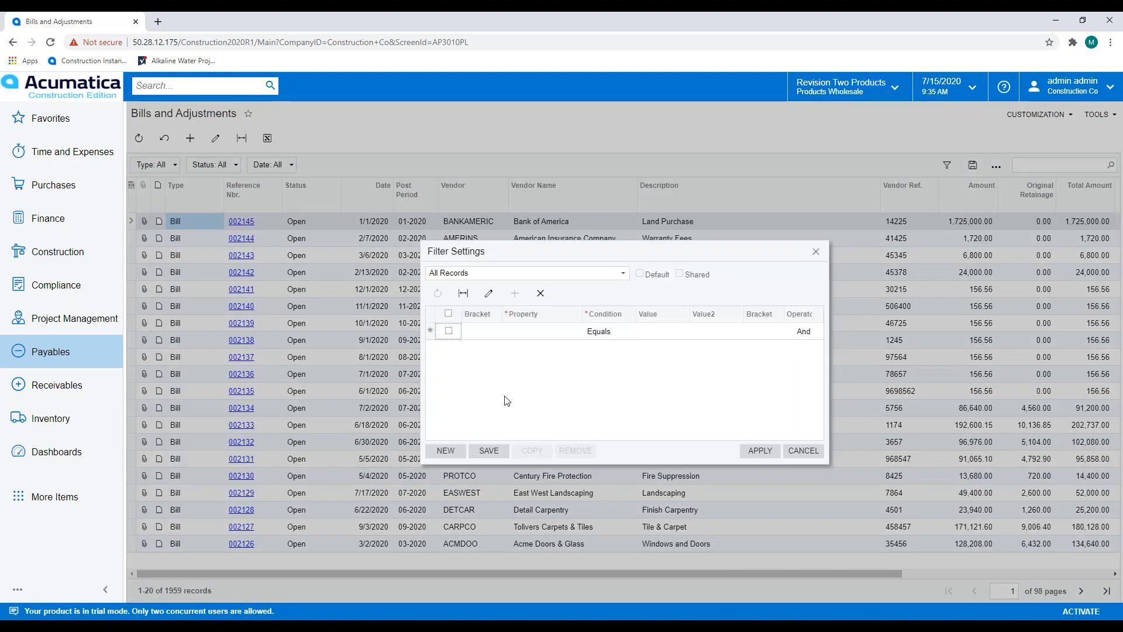
left_click(541, 333)
left_click(586, 331)
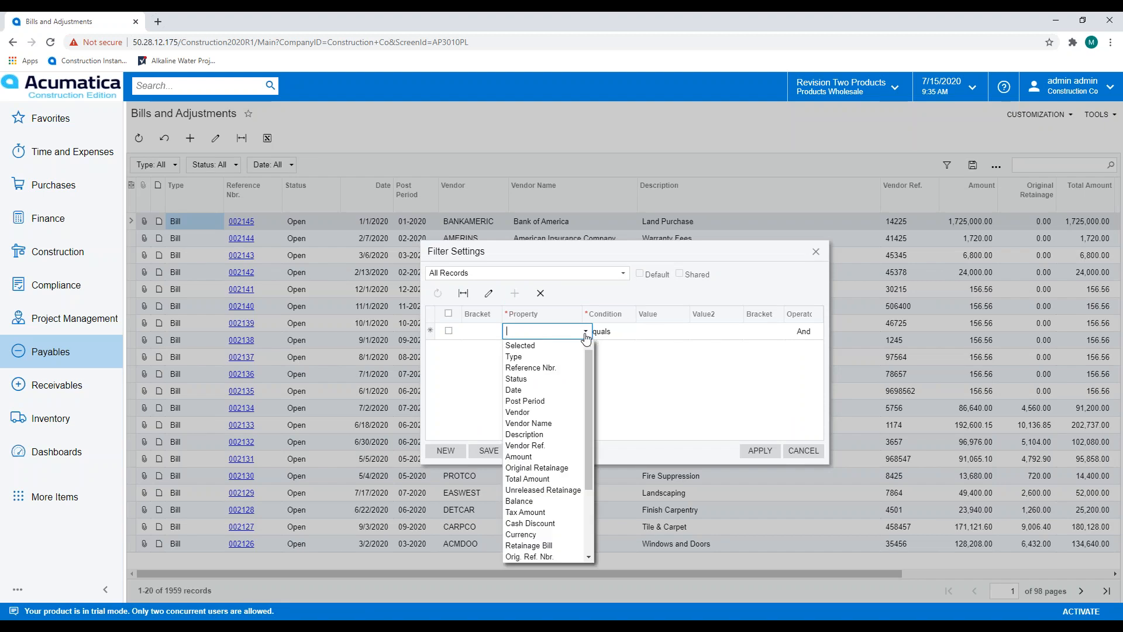
left_click(542, 457)
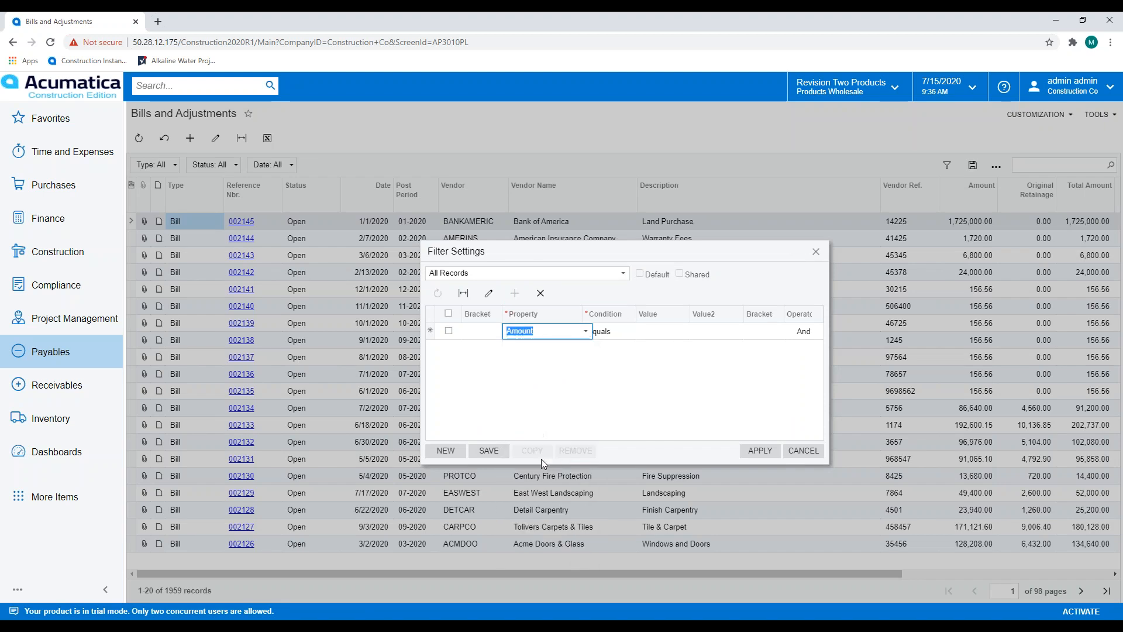
left_click(625, 333)
left_click(640, 332)
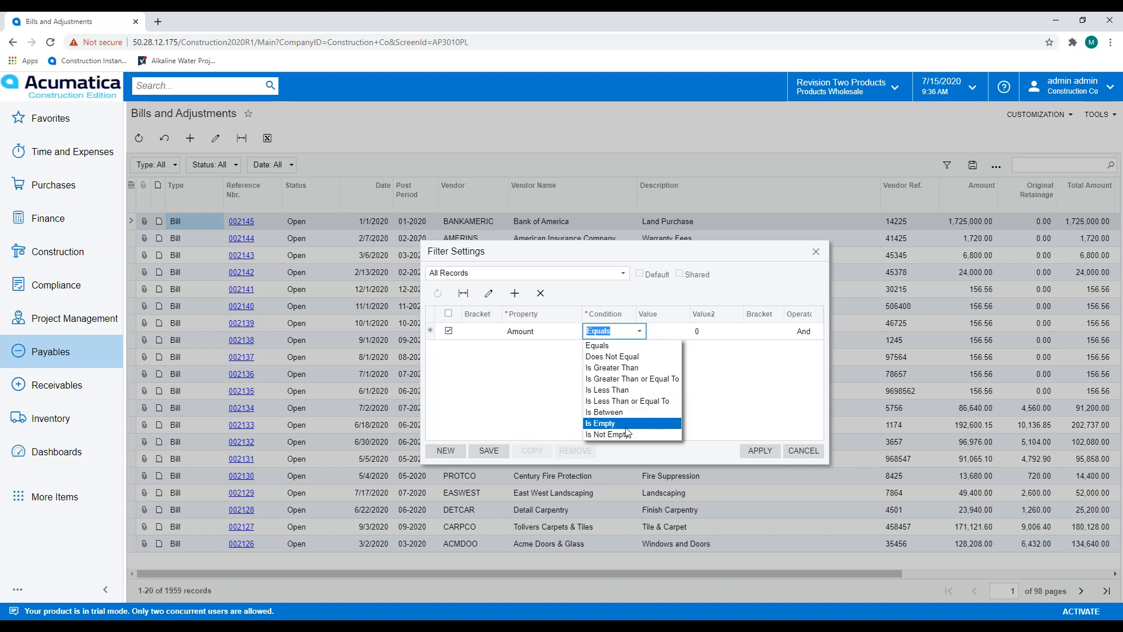
left_click(661, 367)
left_click(663, 332)
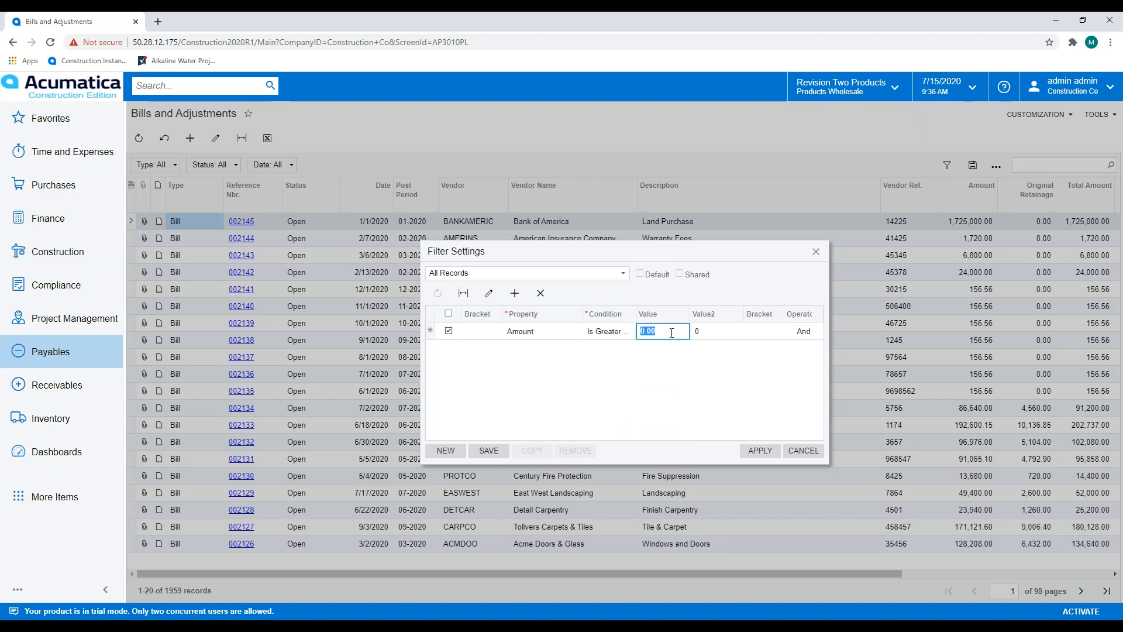
type("10000")
Save the filter under the name "Greater than 10k" and apply it to the bill list
left_click(489, 451)
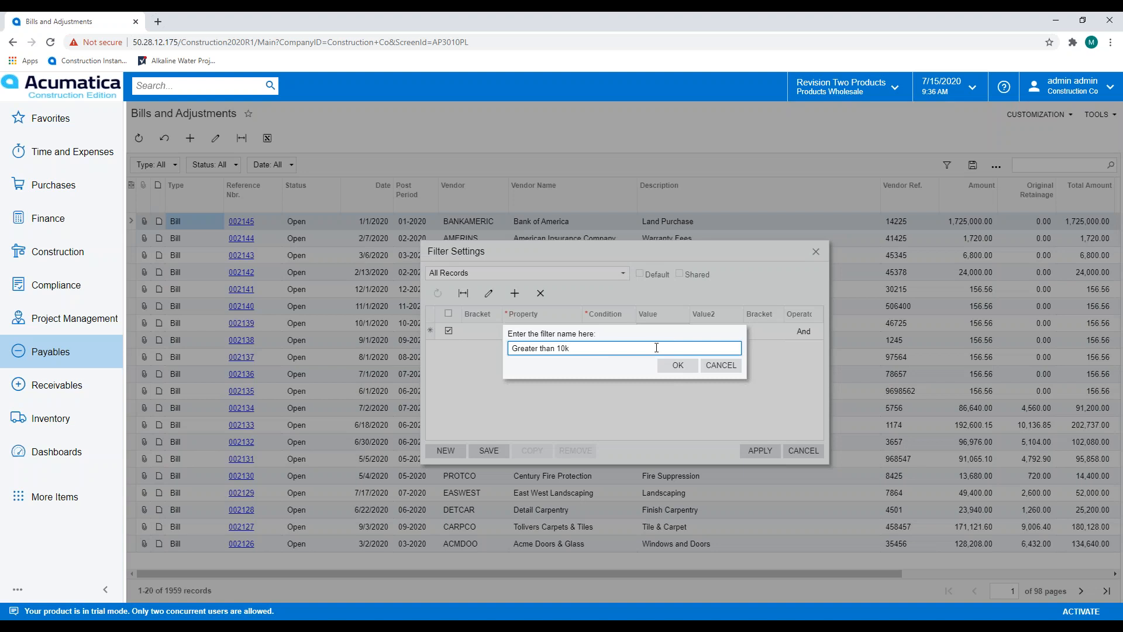
left_click(678, 365)
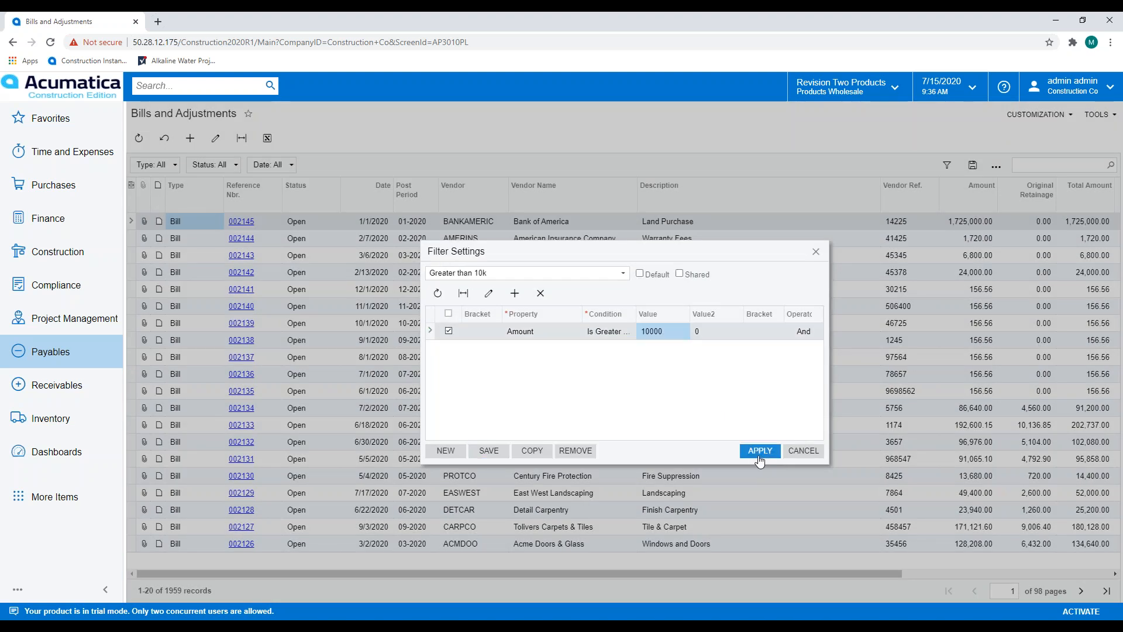
left_click(760, 450)
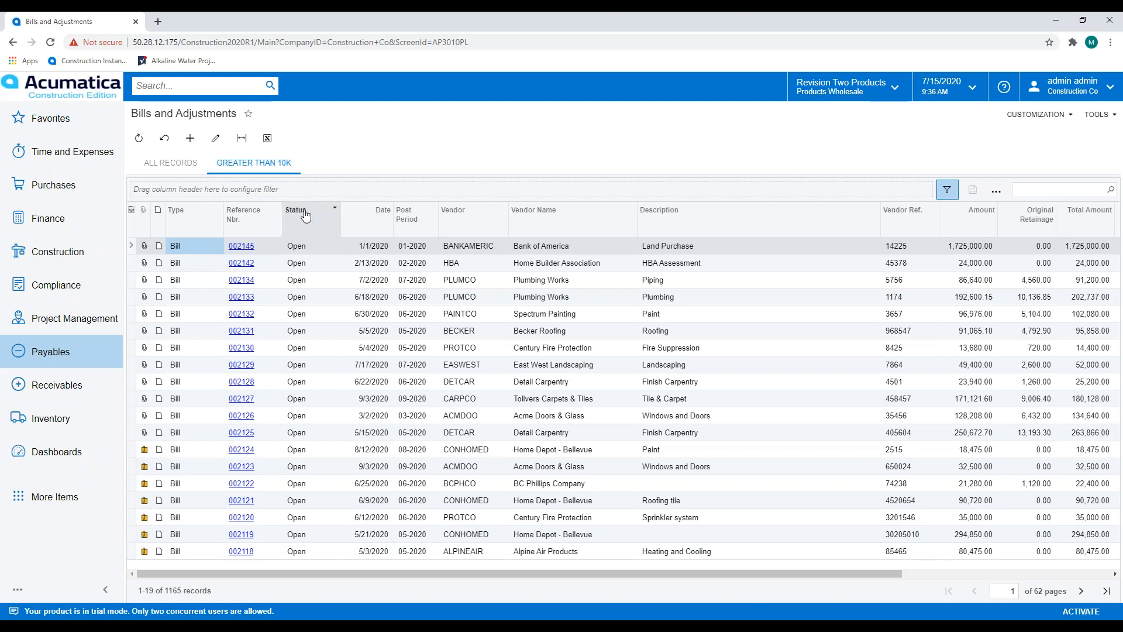
Compare the list of all records with the Greater than 10k view, ending on the filtered view
left_click(170, 162)
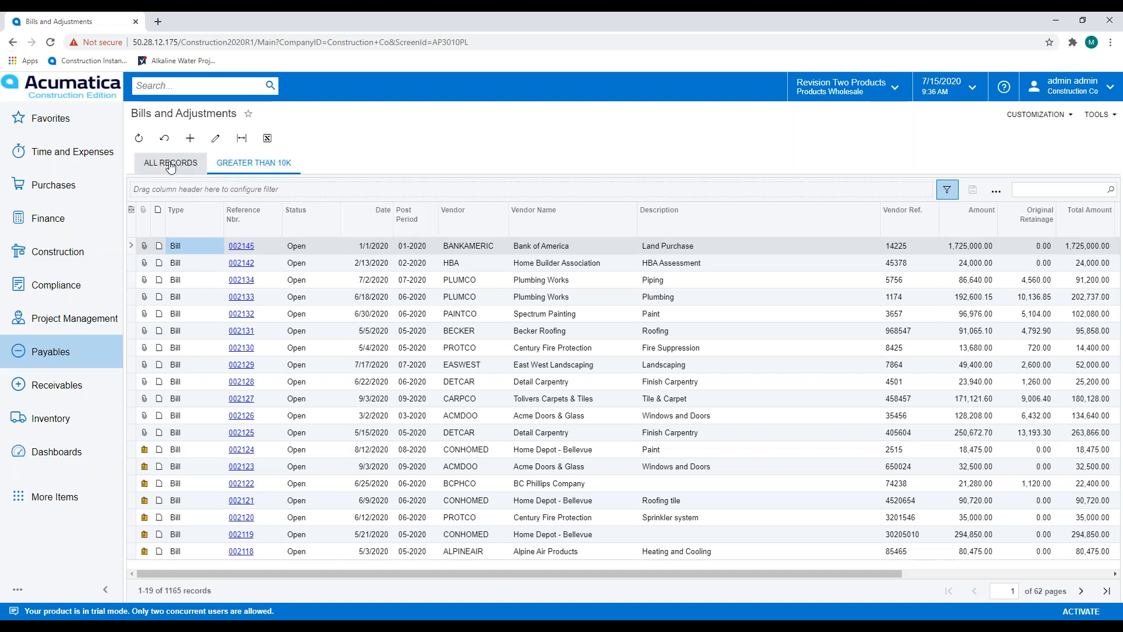
left_click(246, 164)
left_click(156, 165)
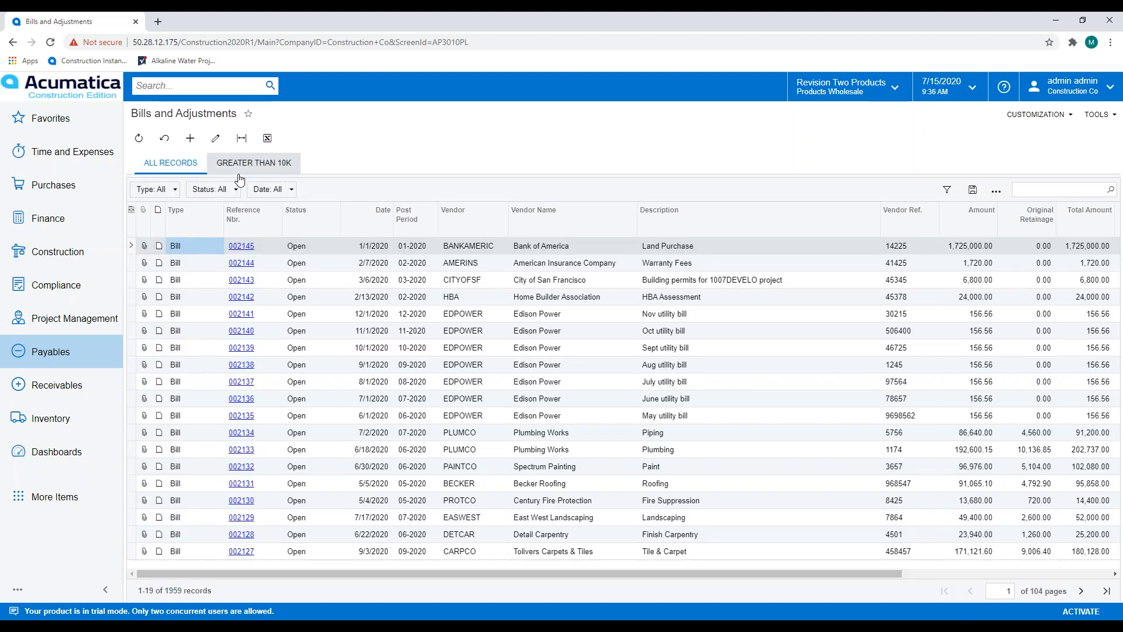
left_click(253, 163)
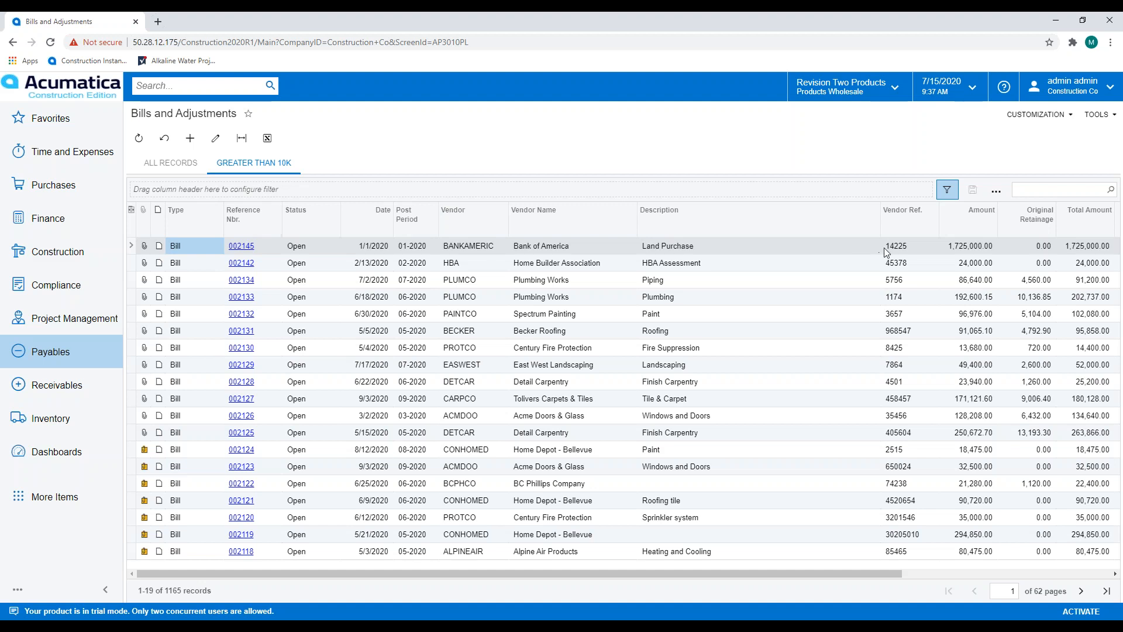
Sort the filtered bills by Amount in ascending order and open the 5/2/2019 Century Fire Protection bill
left_click(944, 208)
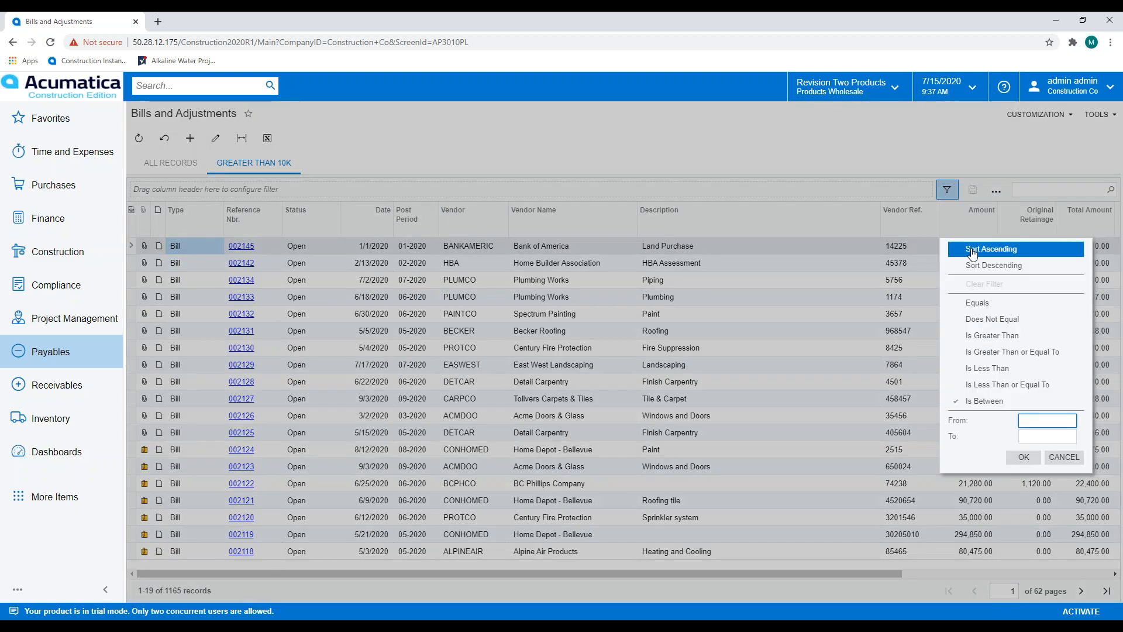
left_click(975, 248)
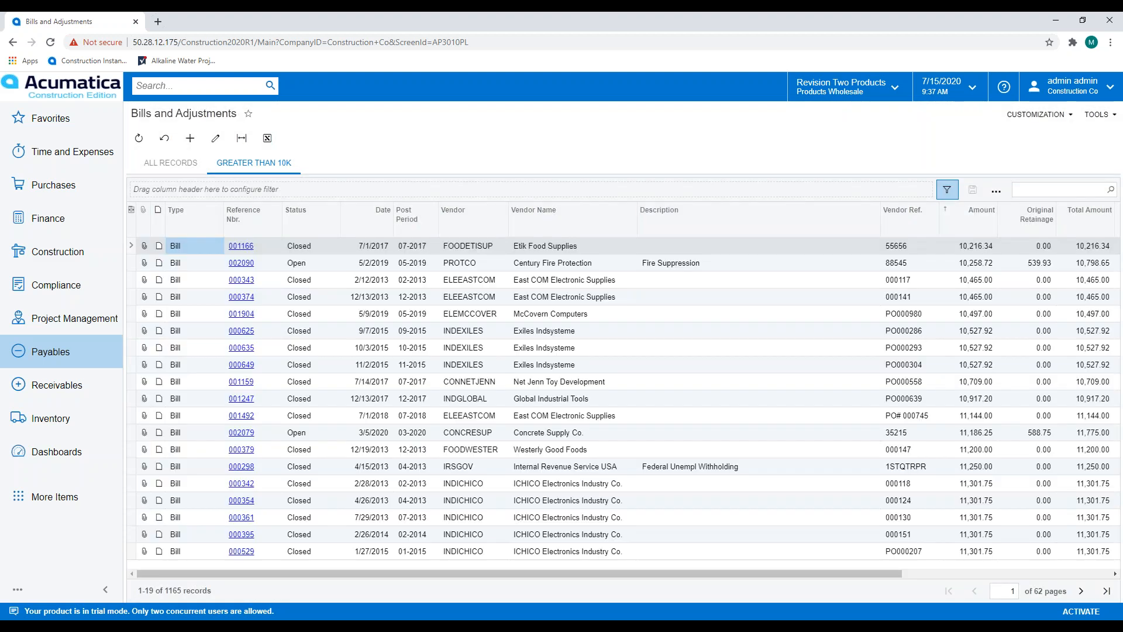
left_click(247, 265)
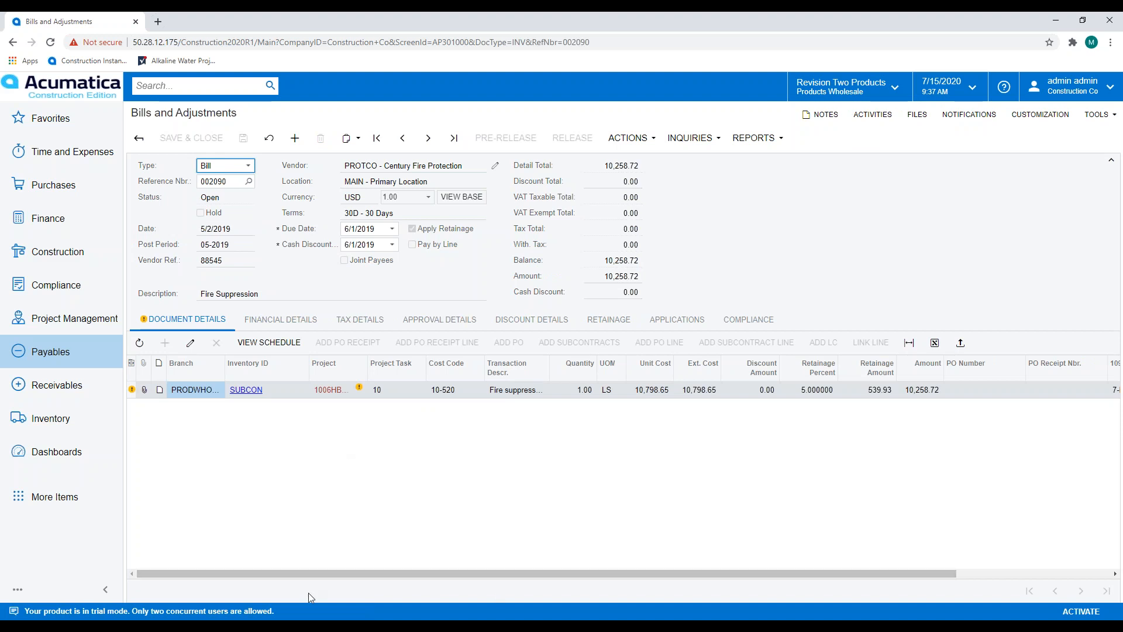
Check the bill's Files dialog for existing attachments and close it
left_click(407, 556)
left_click_drag(547, 77, 1122, 258)
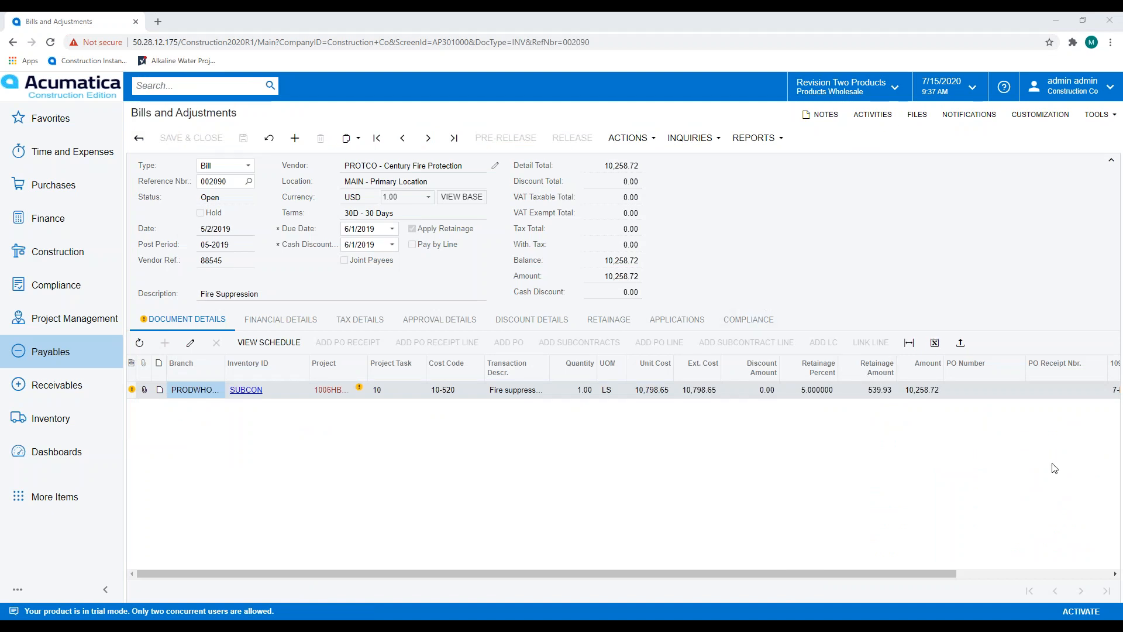
left_click(914, 118)
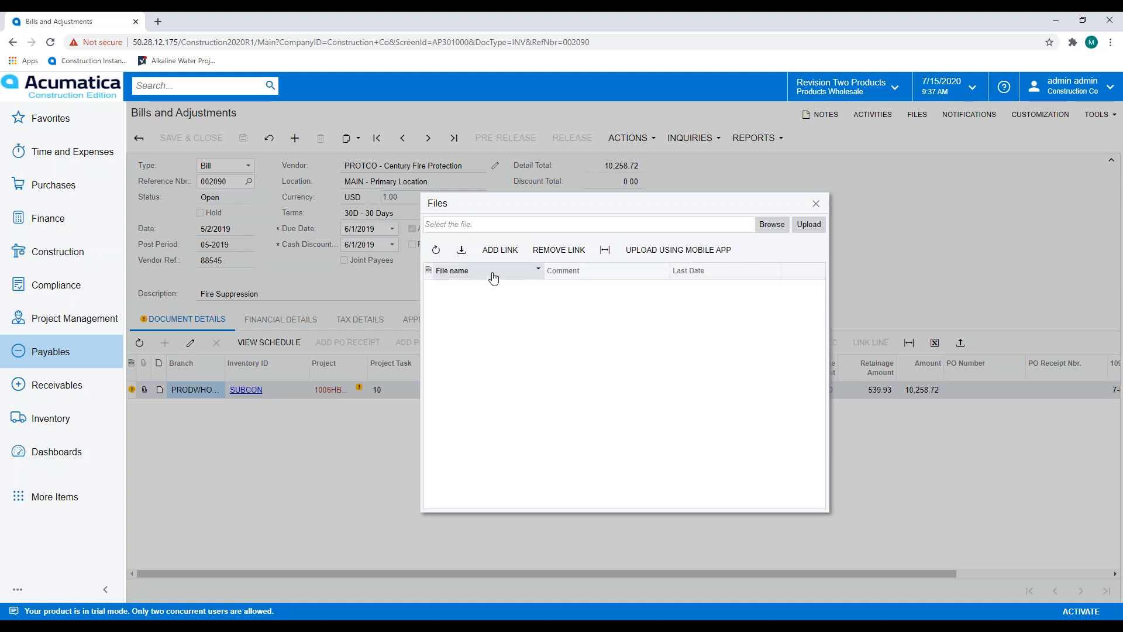
left_click(817, 204)
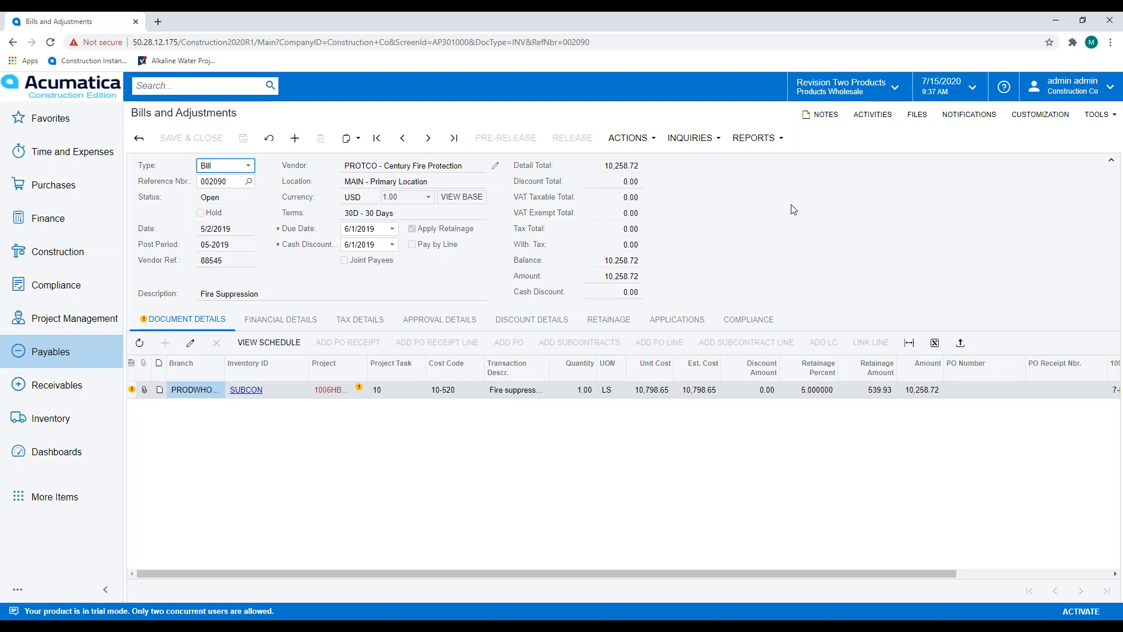
Attach tradeshow recap.docx and the Marketing Topic Priorities and Webinar Detailed Agenda documents to the bill, and review its attached files
left_click_drag(913, 212, 828, 236)
left_click(913, 116)
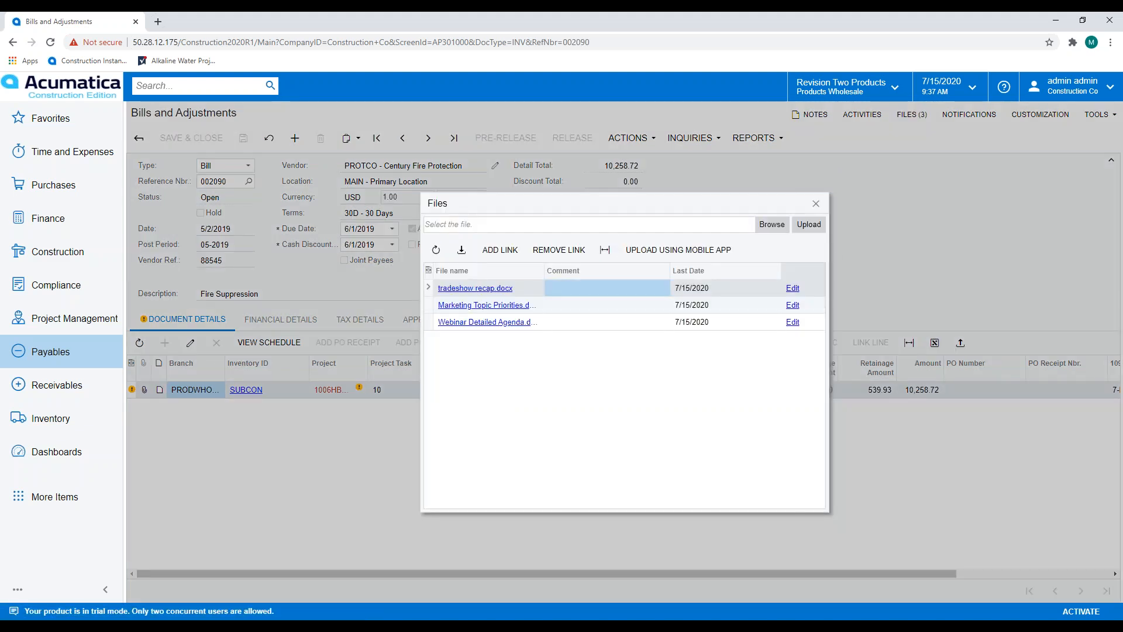
left_click(817, 204)
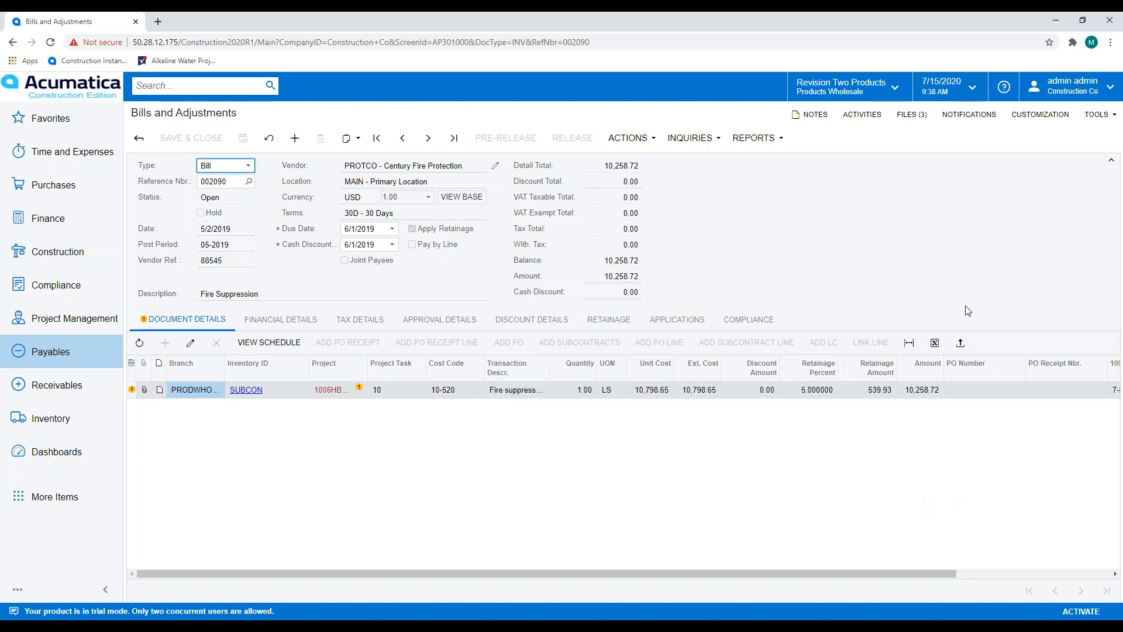
Add a record note reading "note" to the Century Fire Protection bill itself
left_click(159, 389)
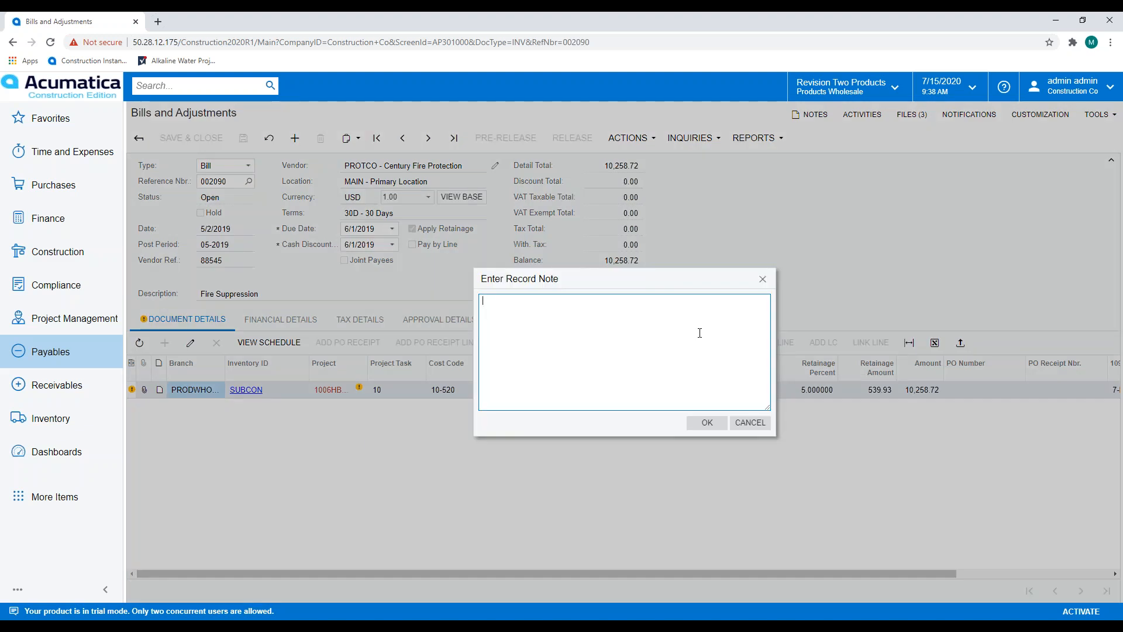
left_click(749, 422)
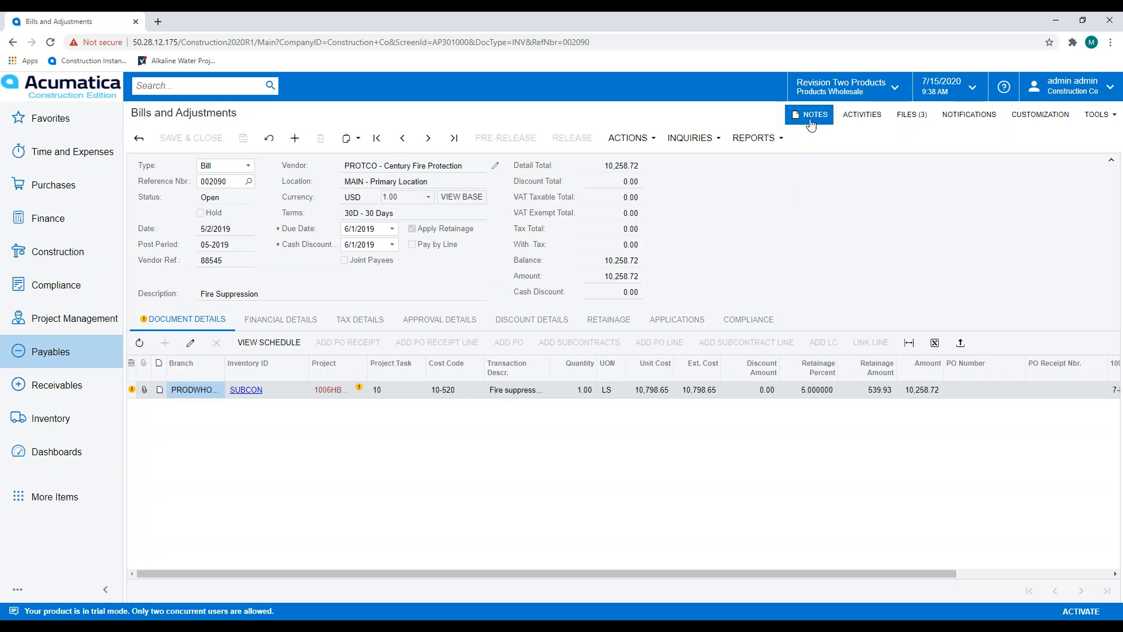
left_click(811, 120)
type("note")
left_click(1019, 280)
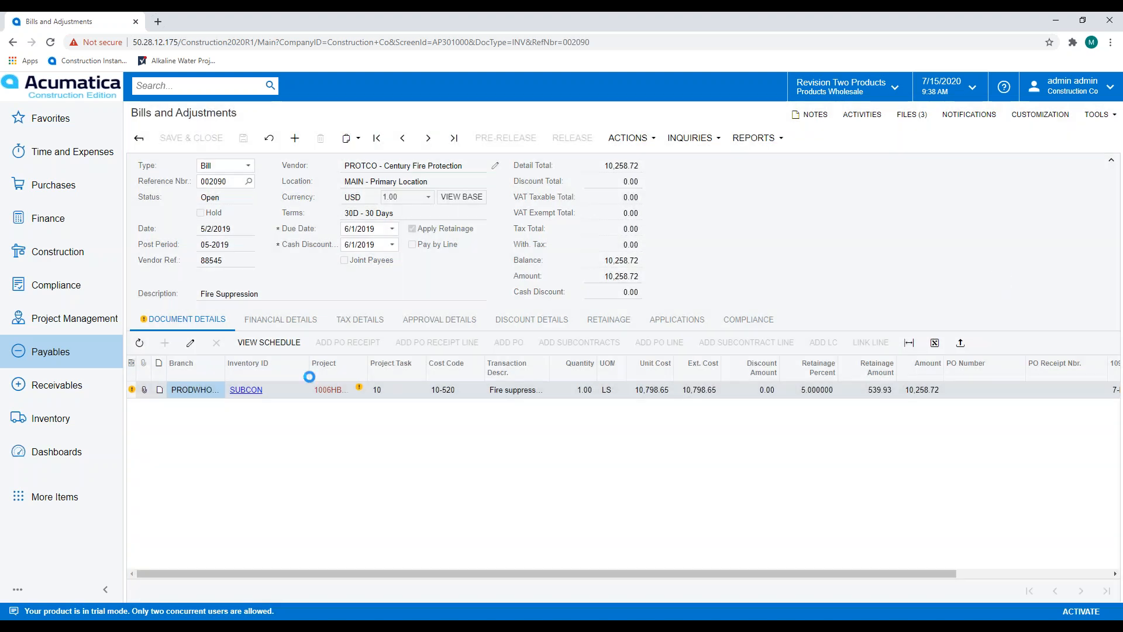
Add a record note reading "note" to the bill's SUBCON detail line
left_click(159, 390)
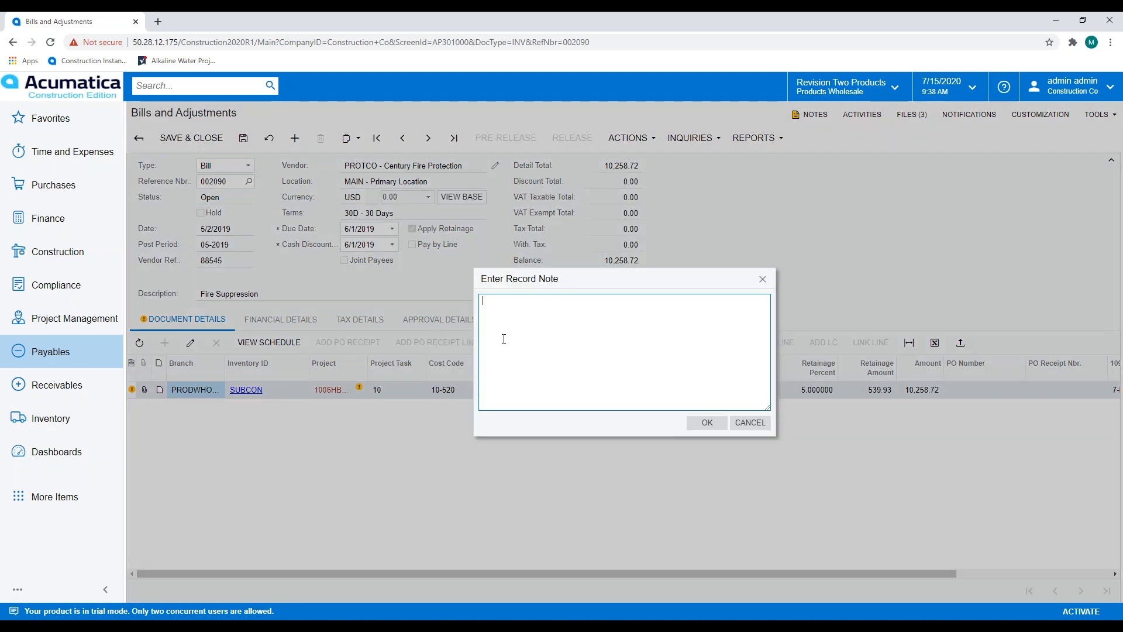
type("note")
left_click(708, 423)
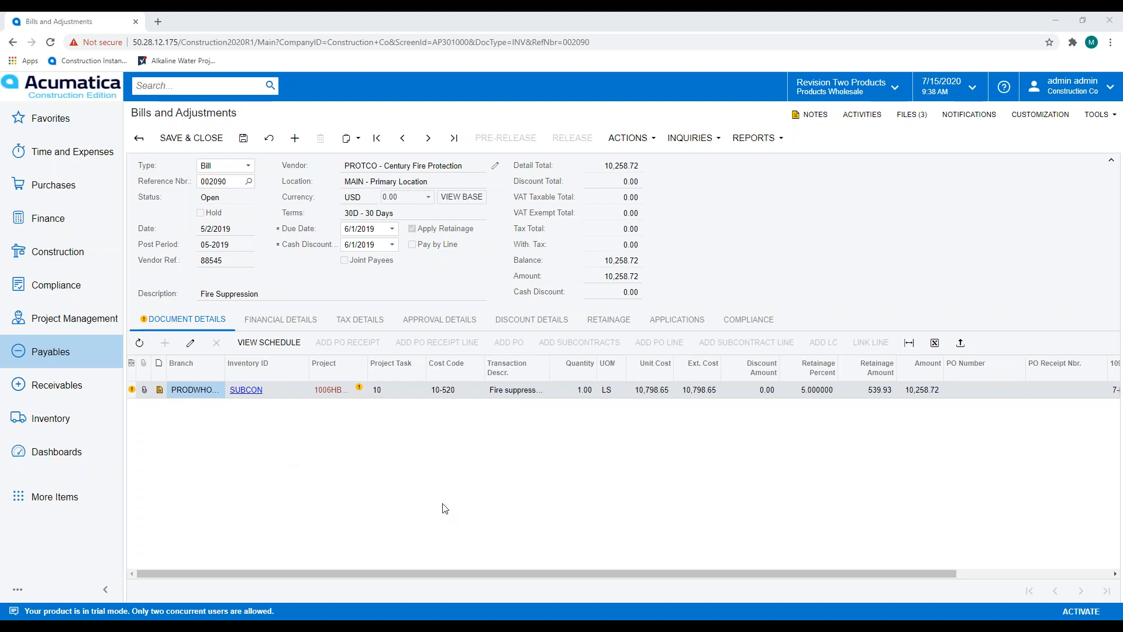
Open the Controller finance dashboard to view its cash requirement and overdue balance widgets
left_click(55, 453)
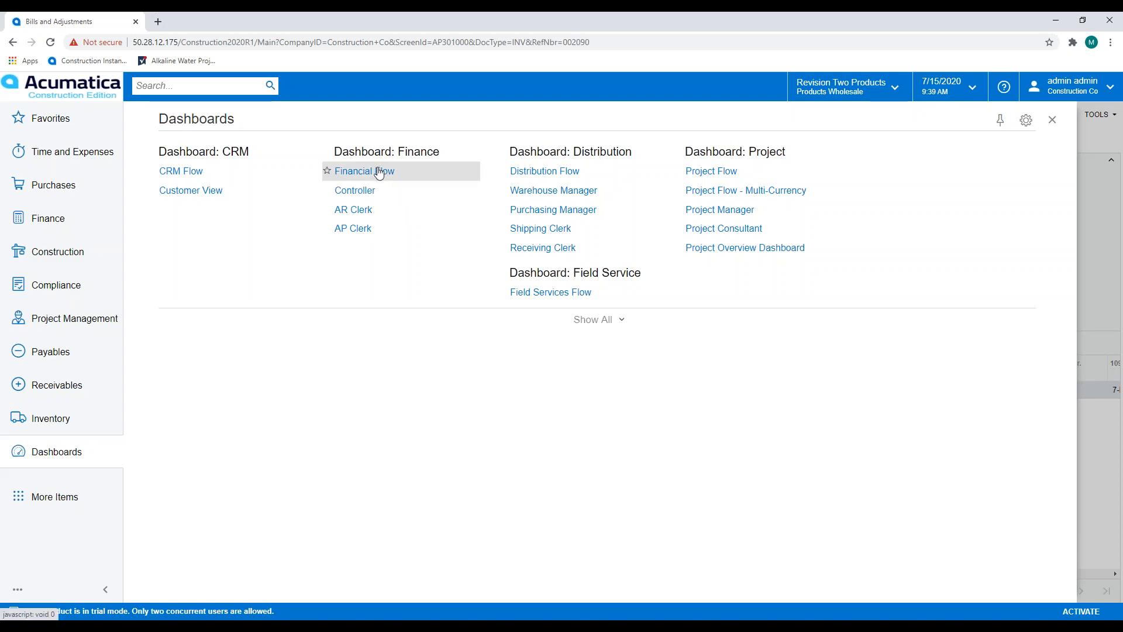
left_click(361, 196)
left_click(604, 112)
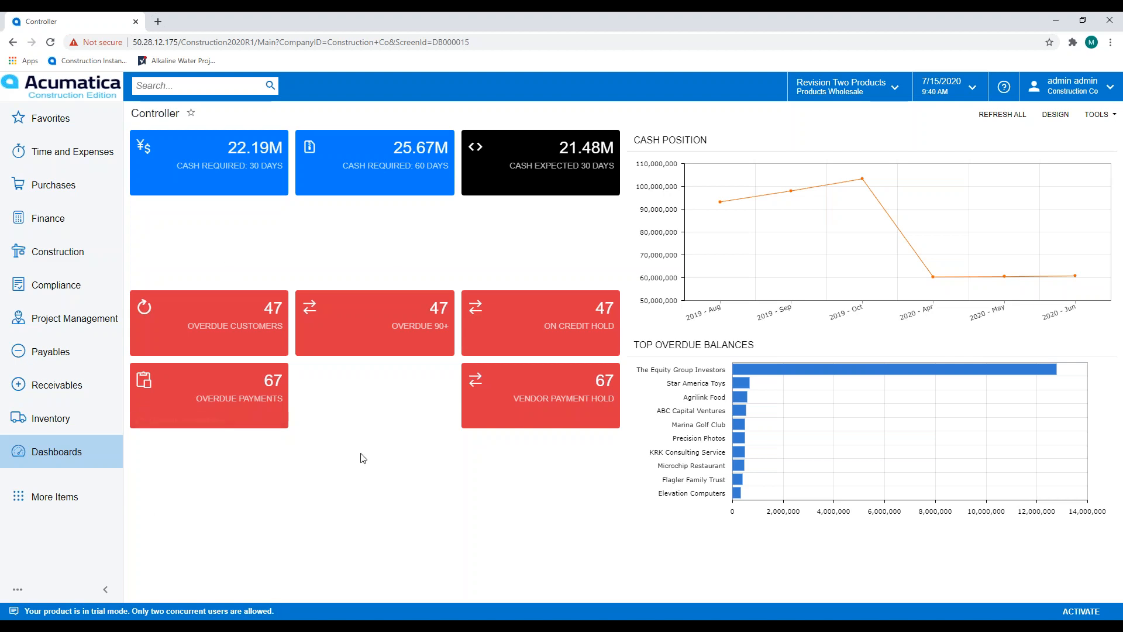
Open the Project Overview Dashboard and examine its project cost, estimate, profit, contract status, job site camera and Ball in Court widgets
left_click(51, 453)
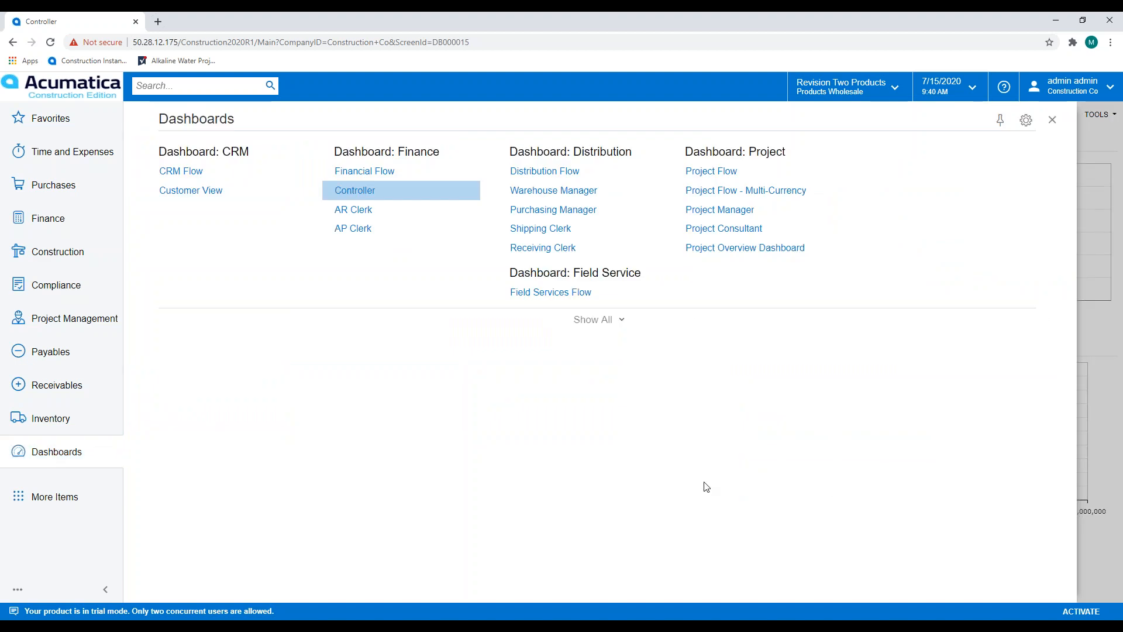
left_click(727, 249)
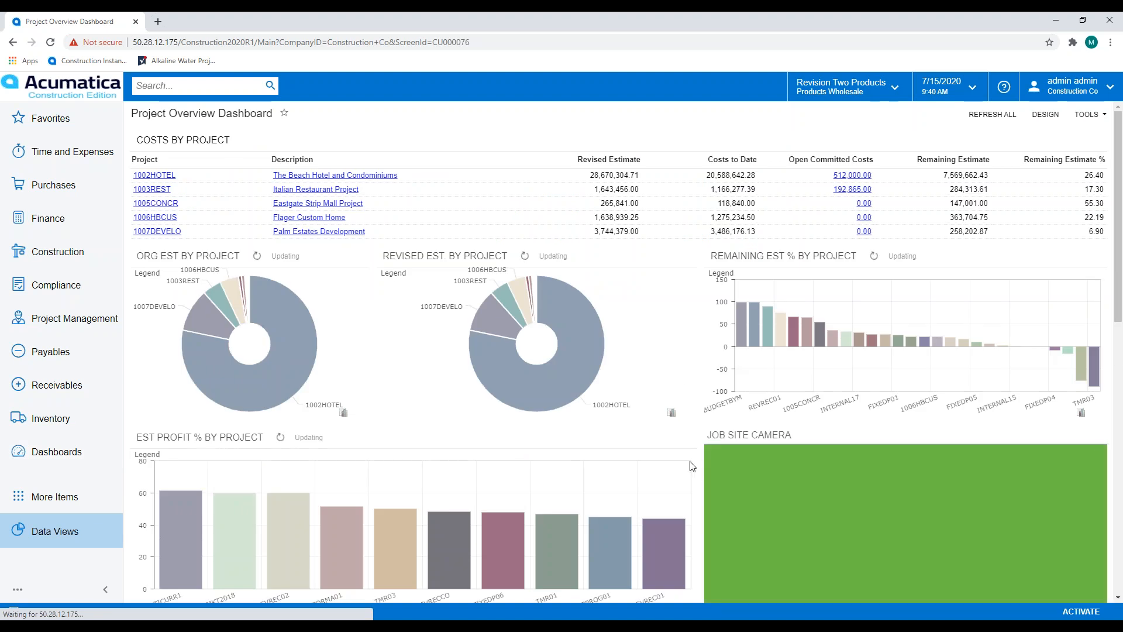
scroll(687, 379, "down", 7)
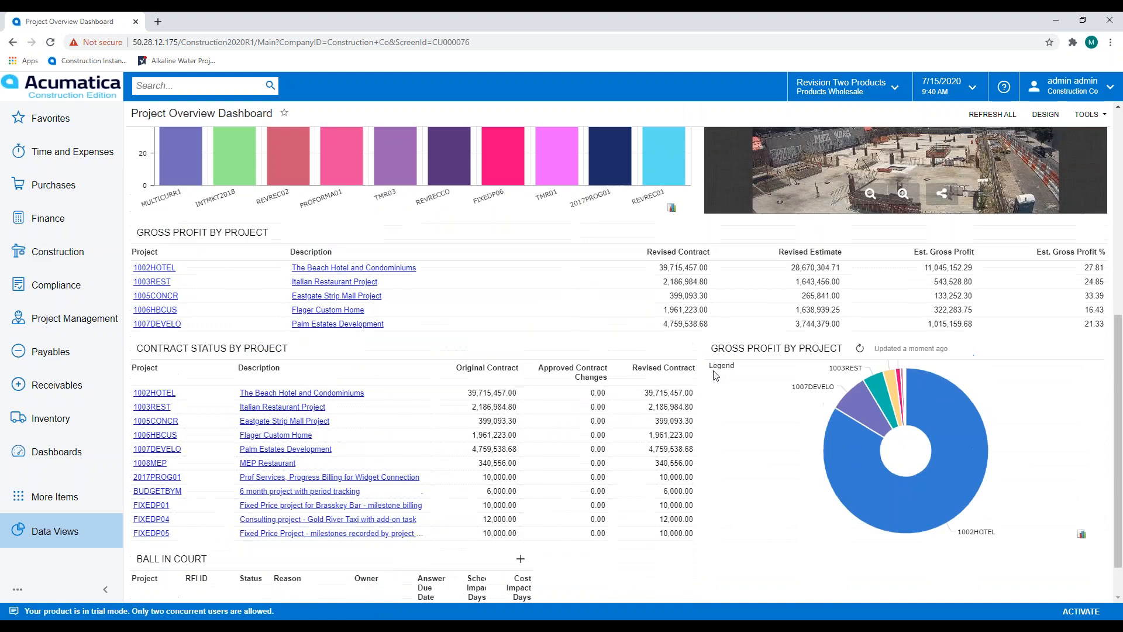
scroll(714, 372, "up", 7)
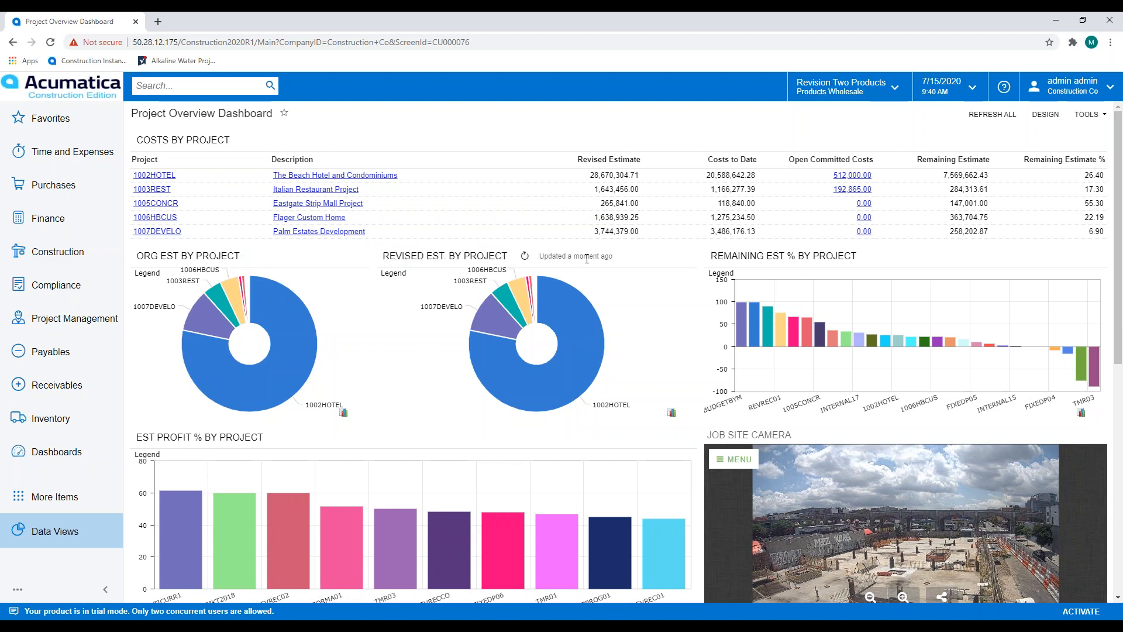
scroll(647, 234, "down", 3)
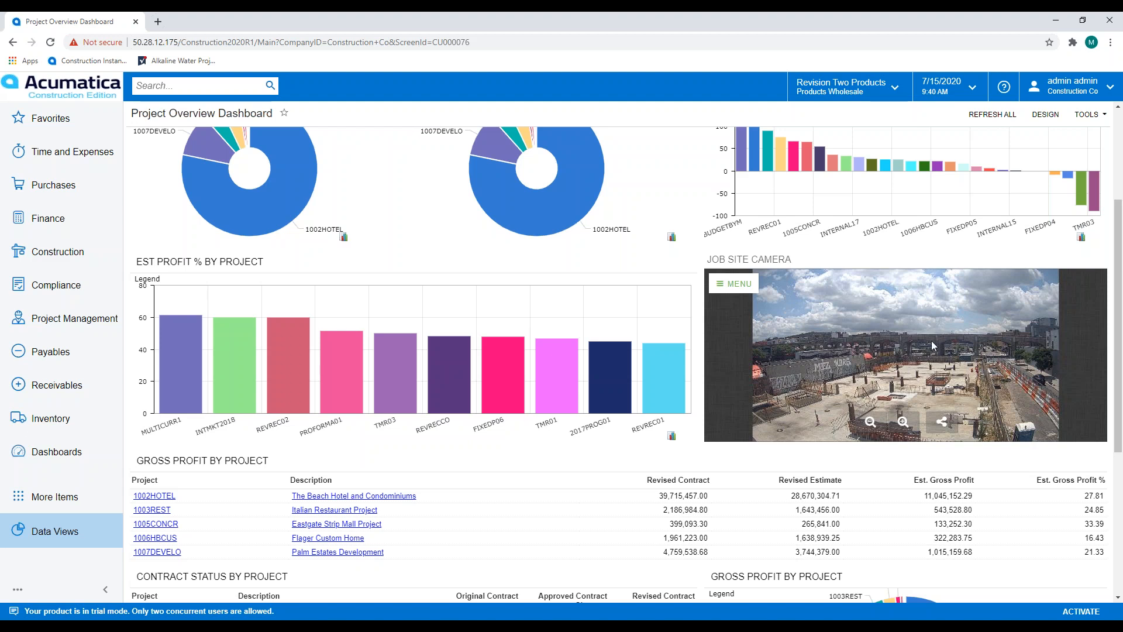
scroll(572, 358, "down", 1)
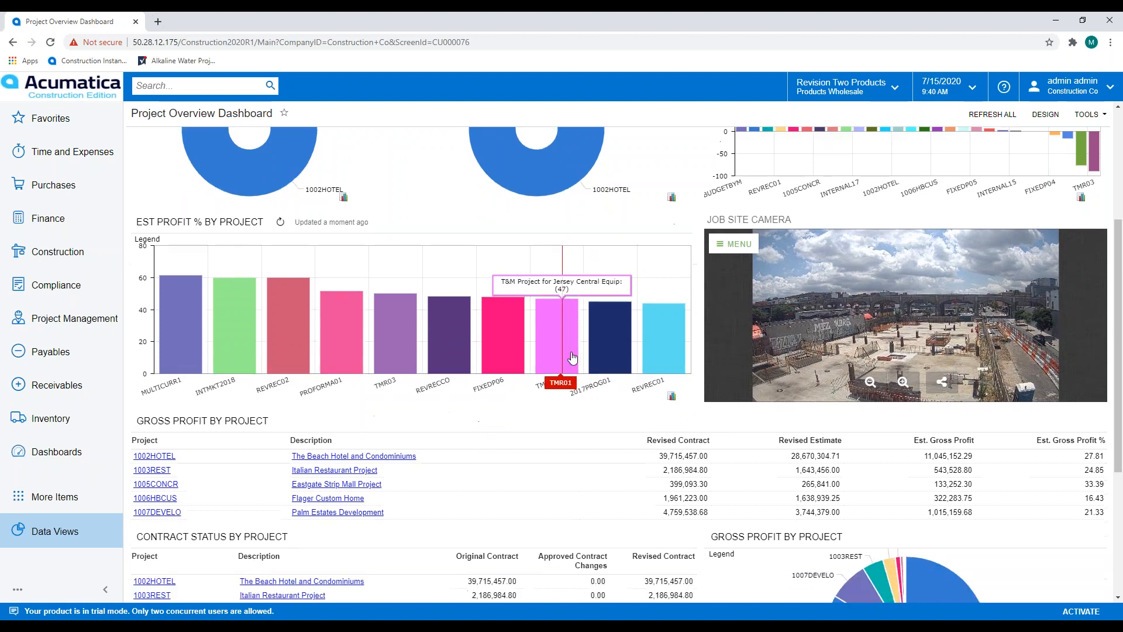
scroll(572, 358, "down", 3)
scroll(576, 361, "up", 6)
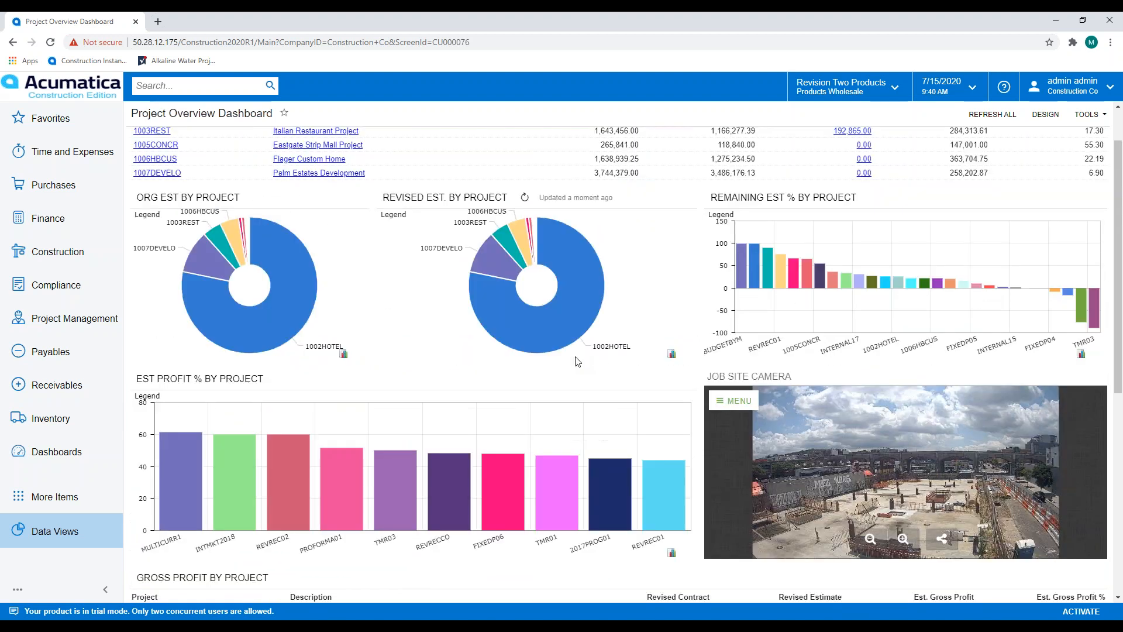
scroll(578, 361, "down", 4)
scroll(588, 368, "up", 4)
scroll(408, 332, "up", 1)
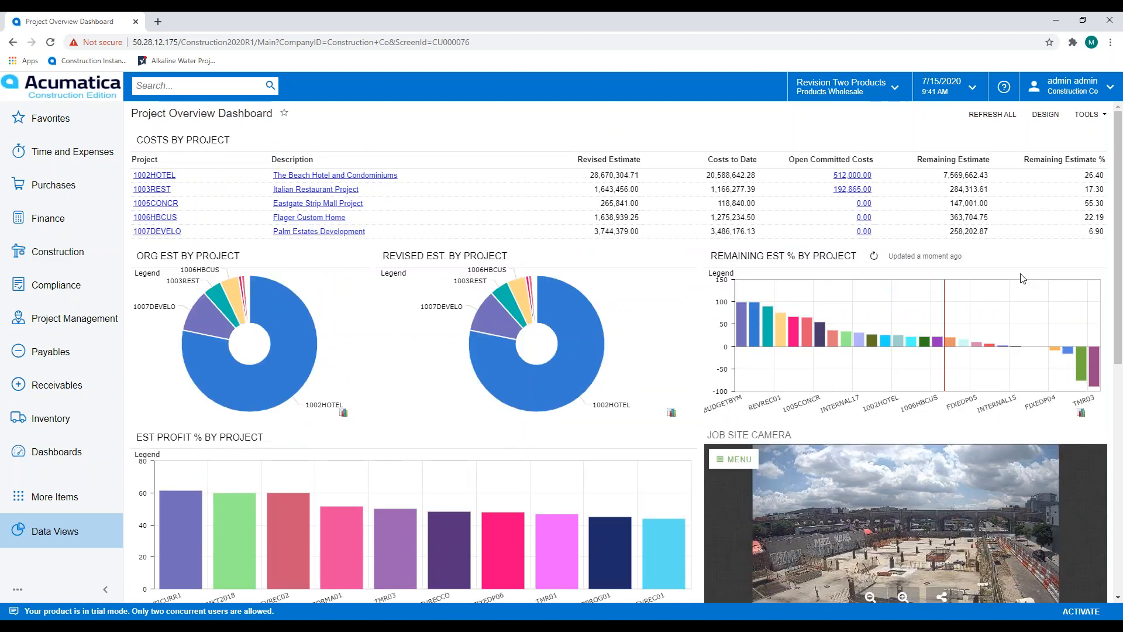
scroll(562, 300, "down", 8)
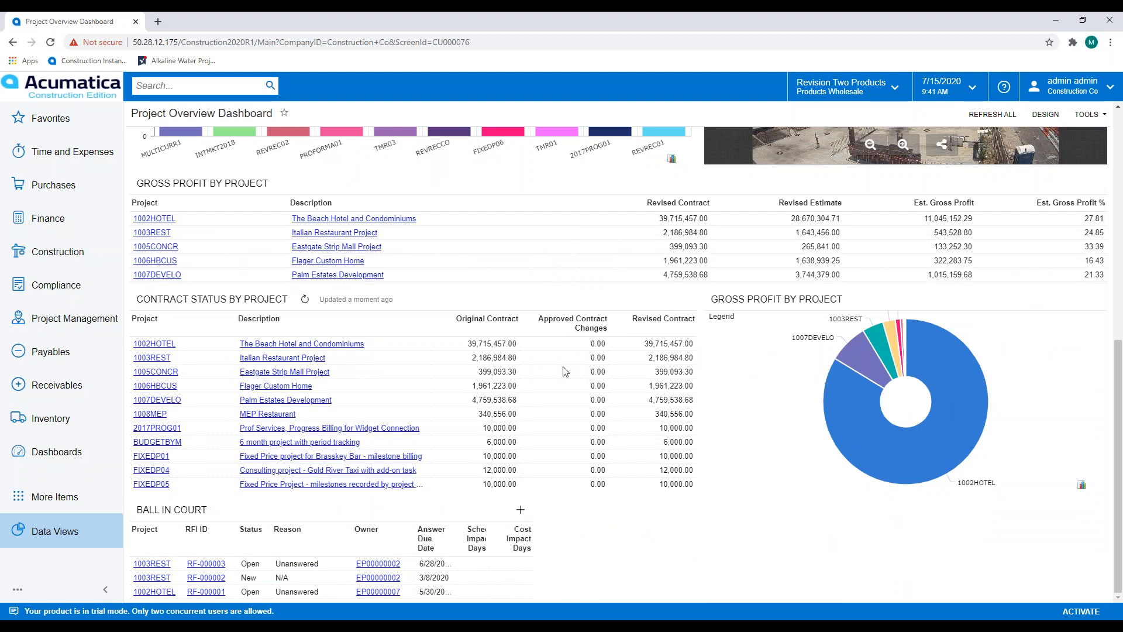
scroll(552, 361, "up", 8)
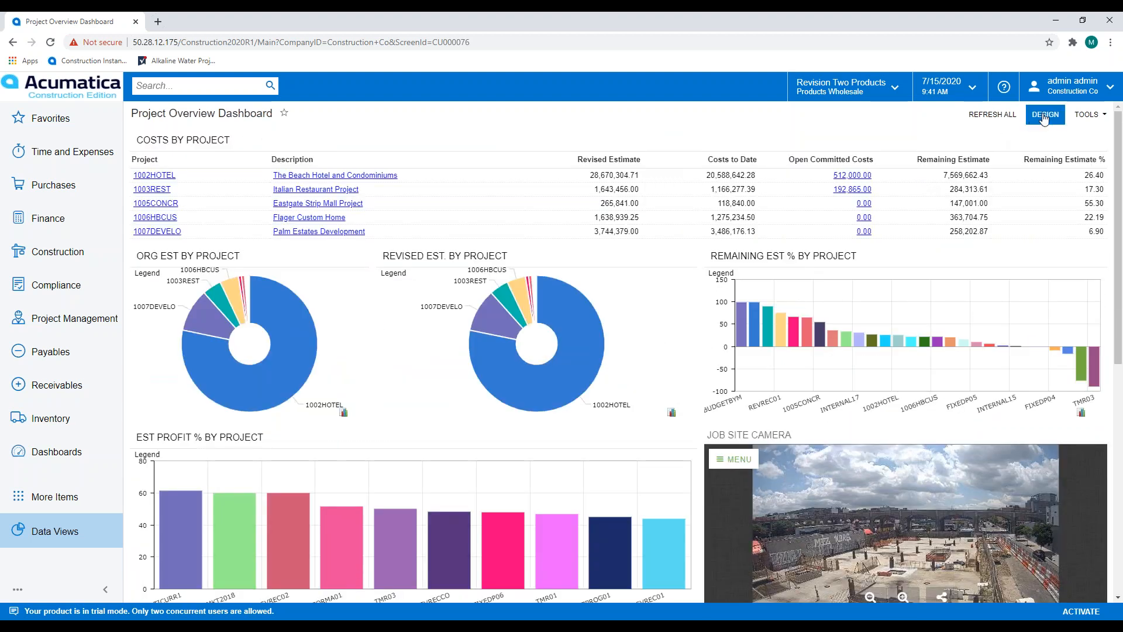
Review the widget types available for an empty slot in the dashboard's design mode, then cancel and leave design mode
left_click(1045, 114)
scroll(805, 407, "down", 8)
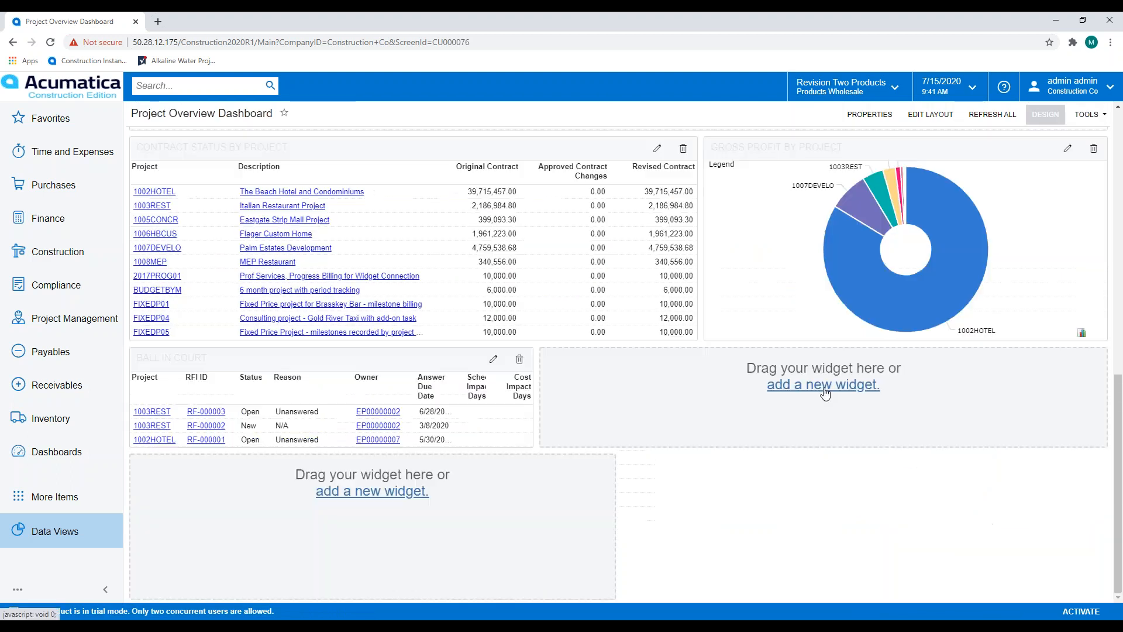
left_click(805, 408)
left_click(518, 460)
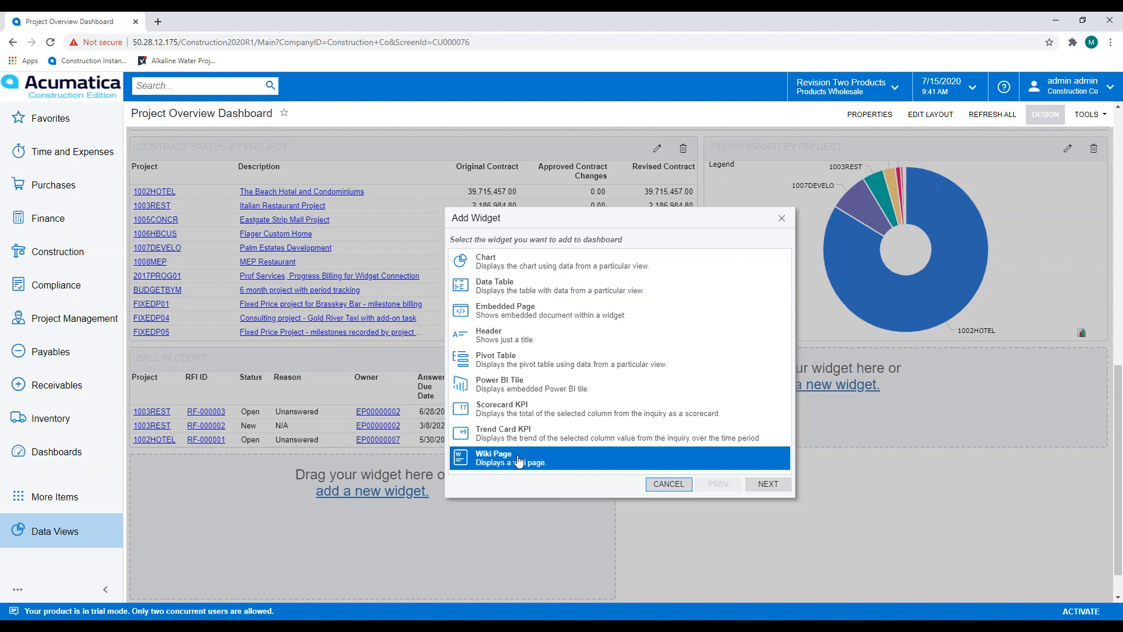
left_click(524, 417)
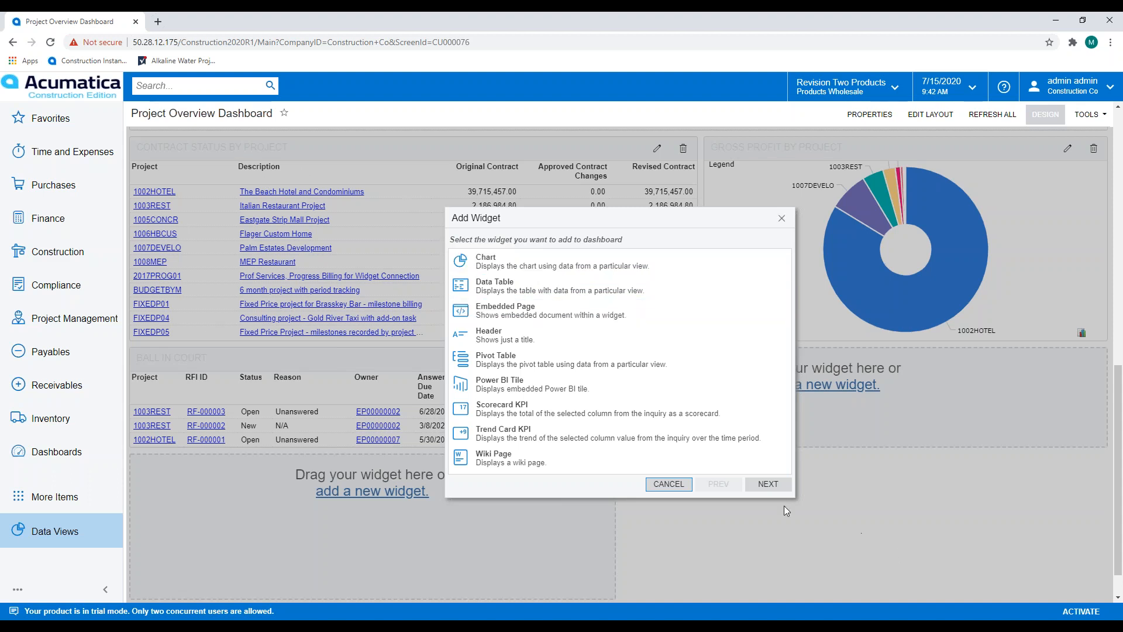
left_click(669, 484)
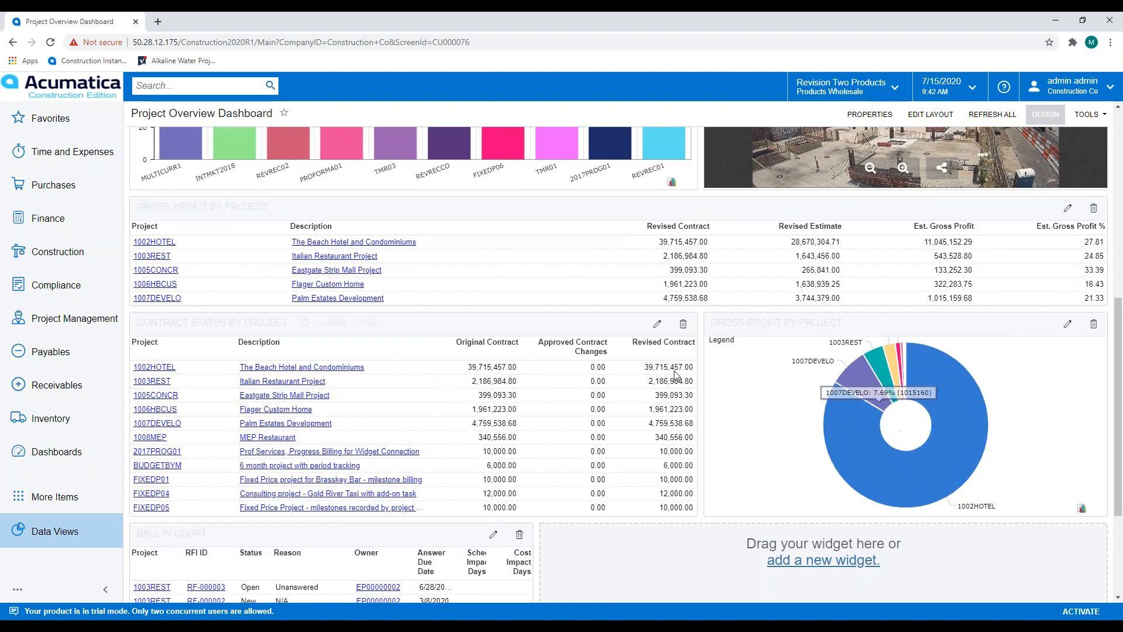
scroll(1024, 234, "up", 5)
left_click(1053, 115)
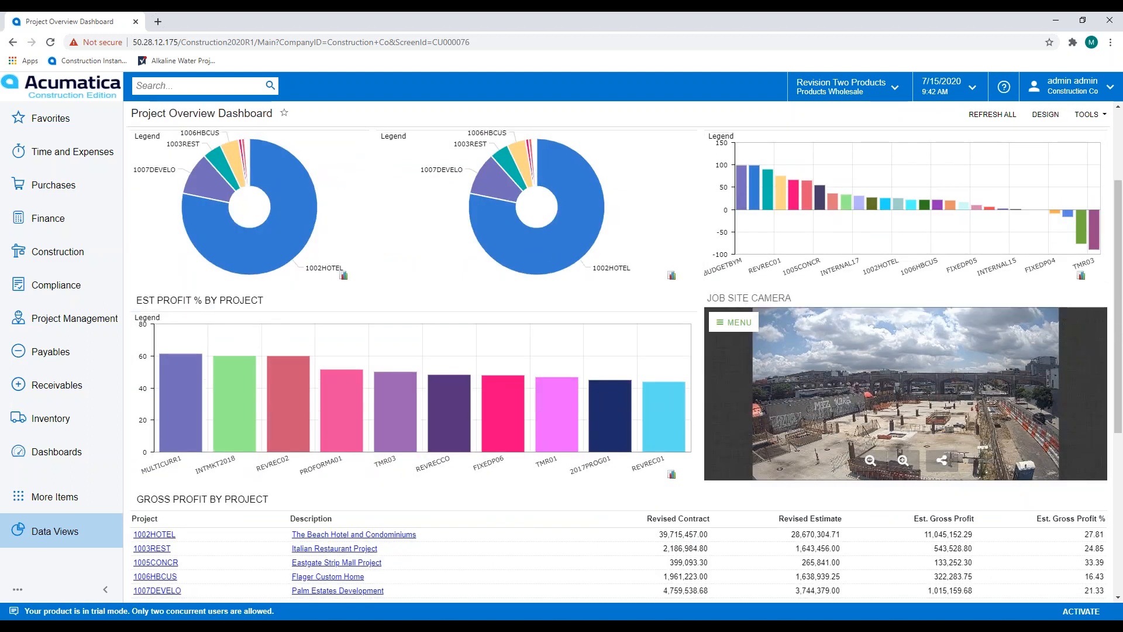
Open the Project Manager dashboard and look over its project and task widgets
left_click(44, 545)
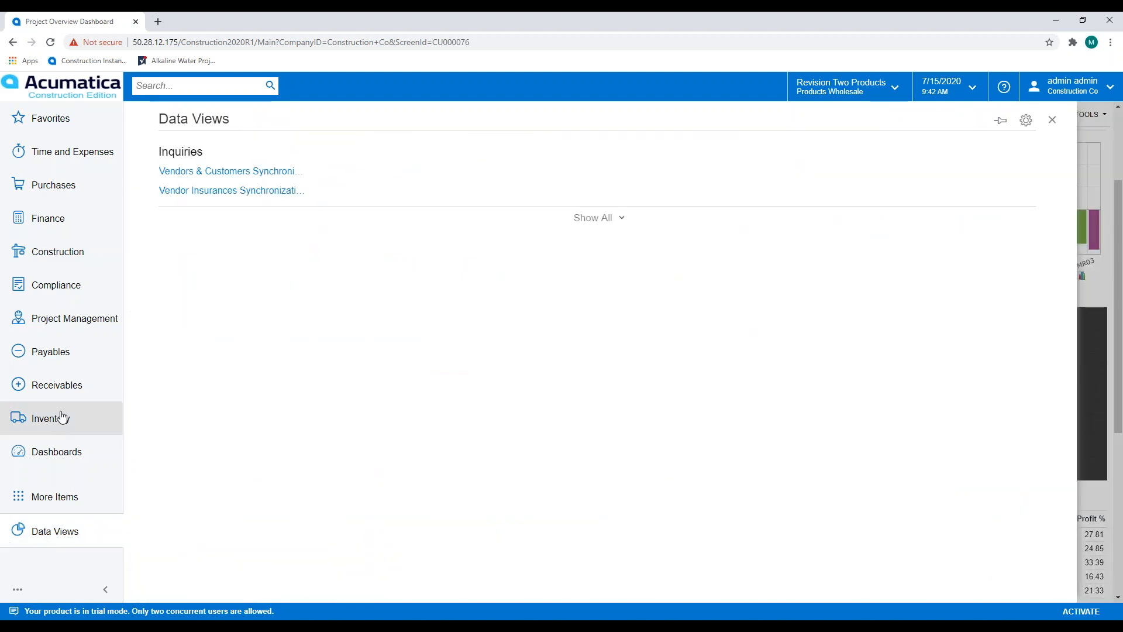
left_click(55, 451)
left_click(730, 214)
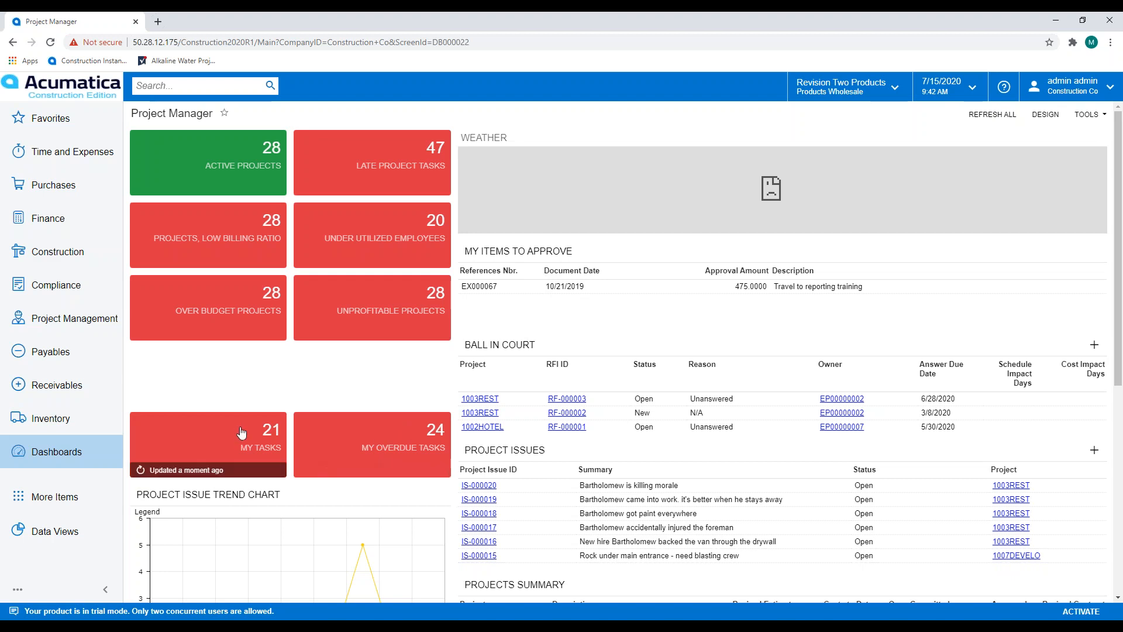
scroll(497, 339, "down", 3)
scroll(539, 280, "up", 3)
Inspect the alarm level and color properties of the Late Project Tasks widget in design mode, discard them and leave design mode
left_click(1034, 121)
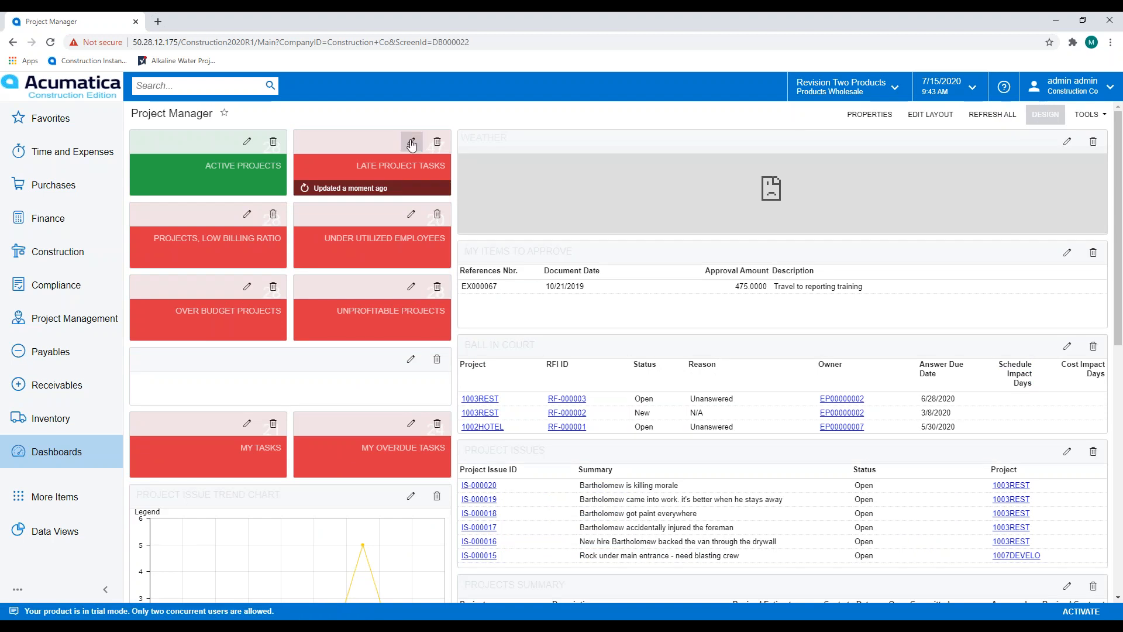
left_click(411, 142)
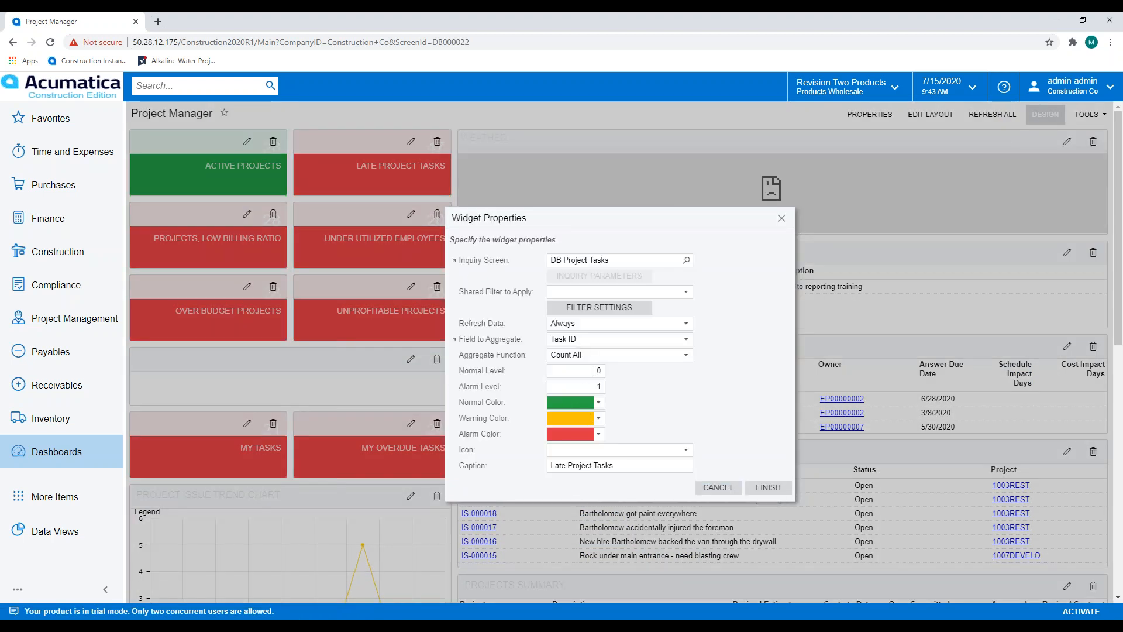
left_click(598, 387)
type("1")
left_click(599, 403)
left_click(687, 402)
left_click(782, 219)
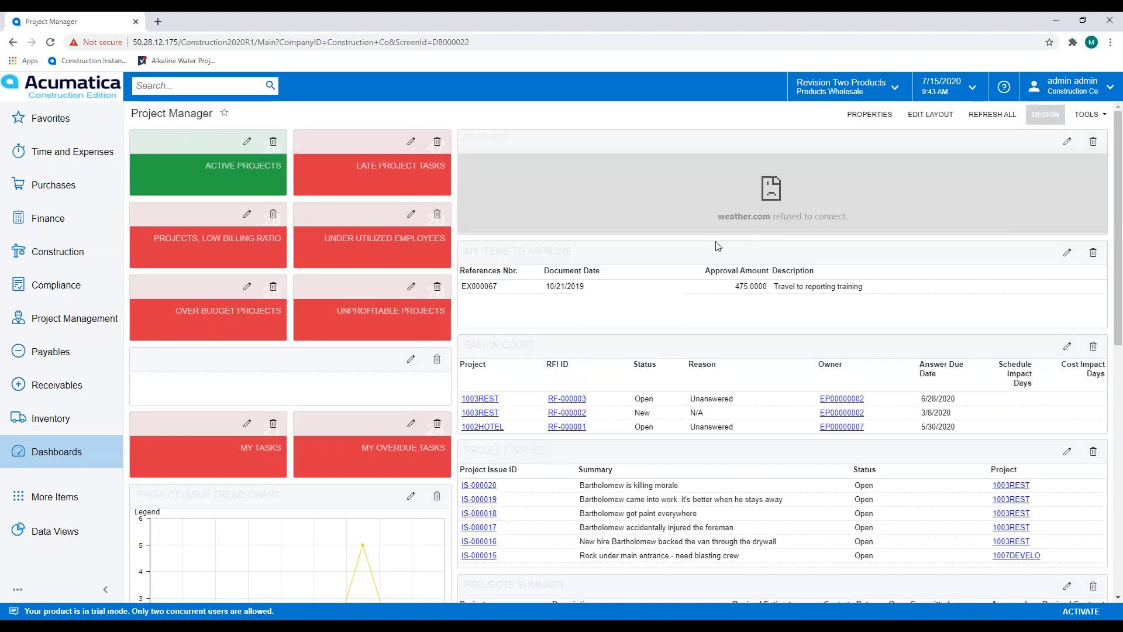
scroll(766, 329, "down", 5)
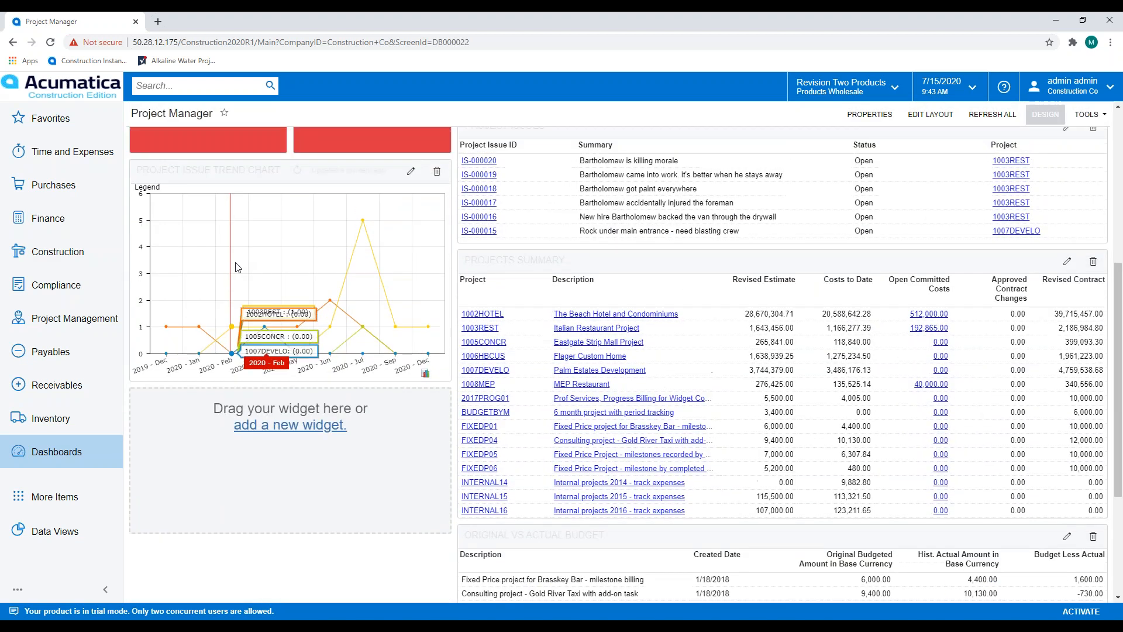
left_click(1046, 115)
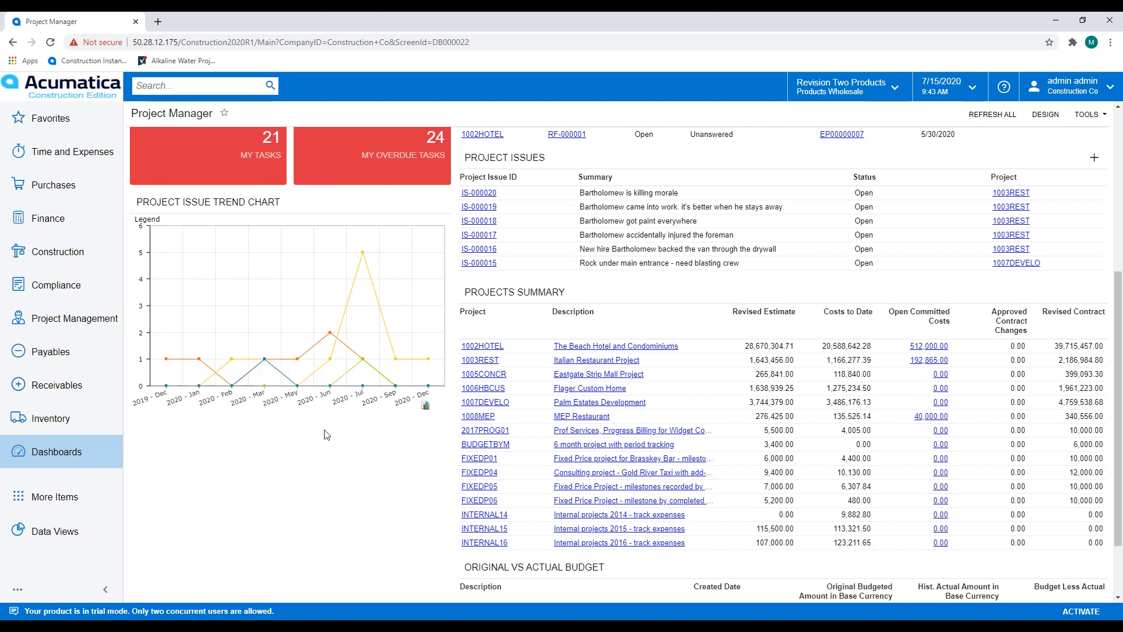
Drill down into the 1003REST July 2020 point of the Project Issue Trend Chart and widen the Summary column to read the issues
mouse_move(363, 390)
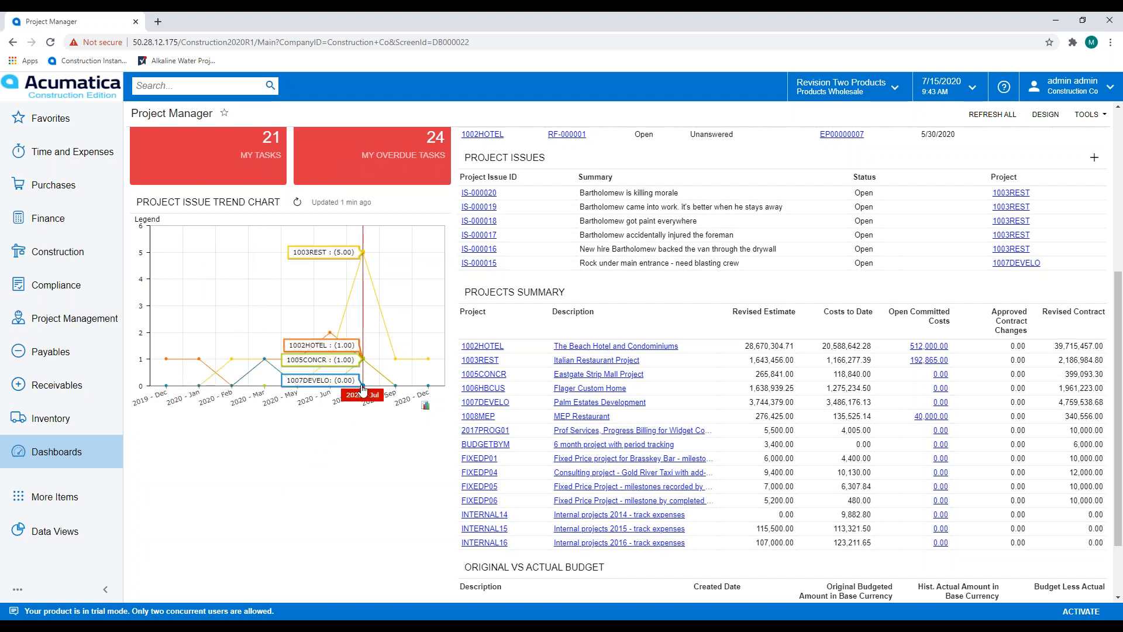
left_click(363, 252)
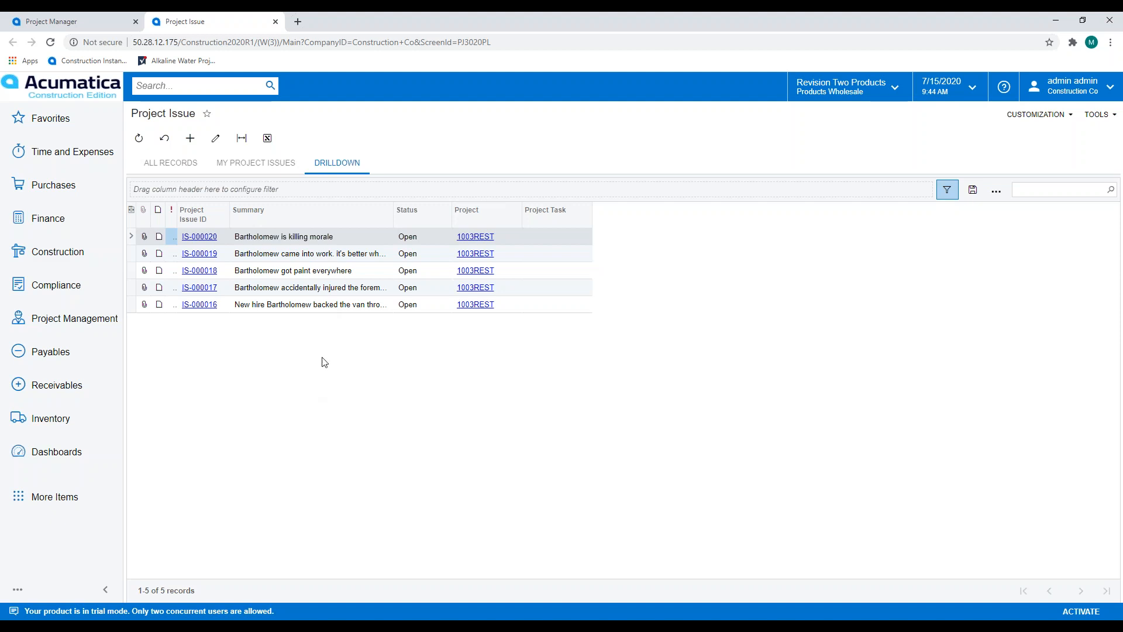
left_click_drag(392, 211, 566, 212)
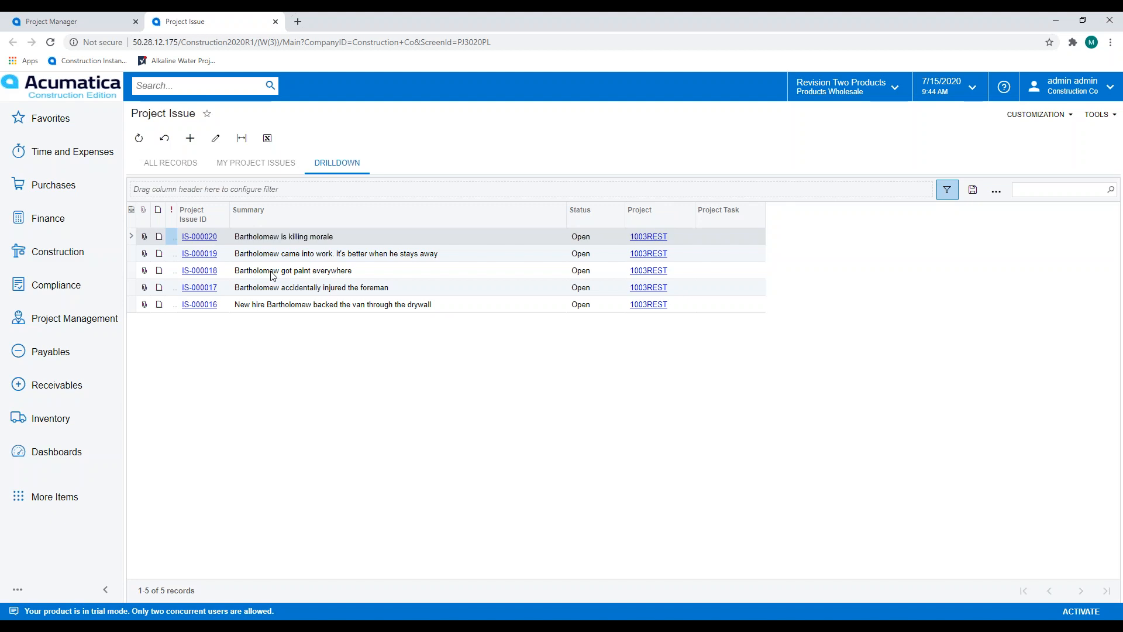
Return to the Project Manager dashboard and close the Project Issue drilldown page
key("ctrl+Tab")
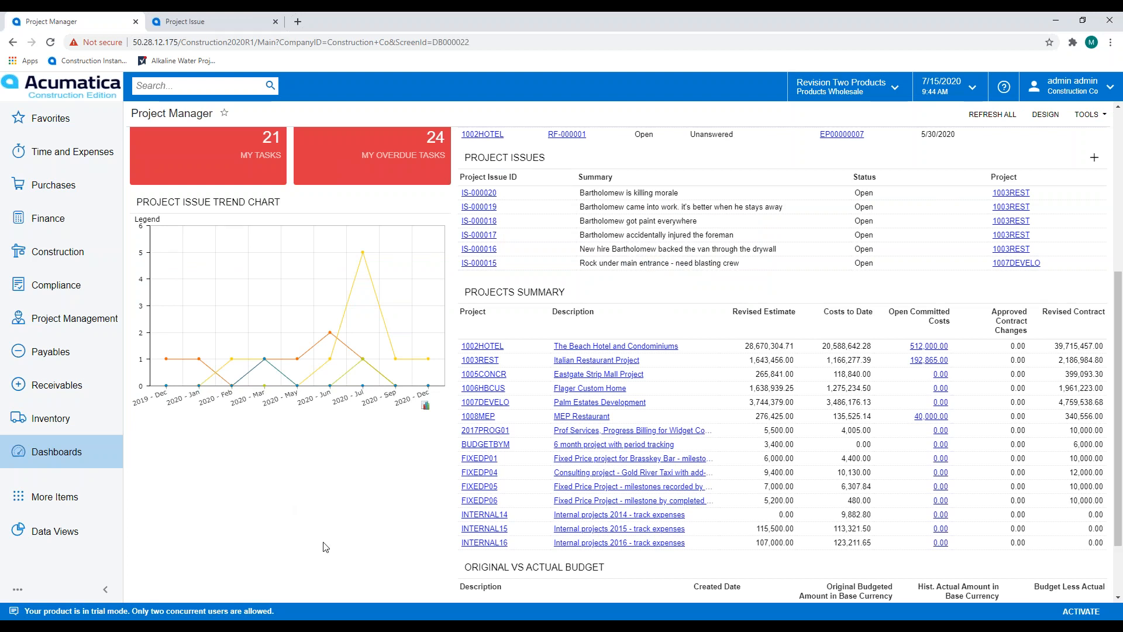
left_click(275, 22)
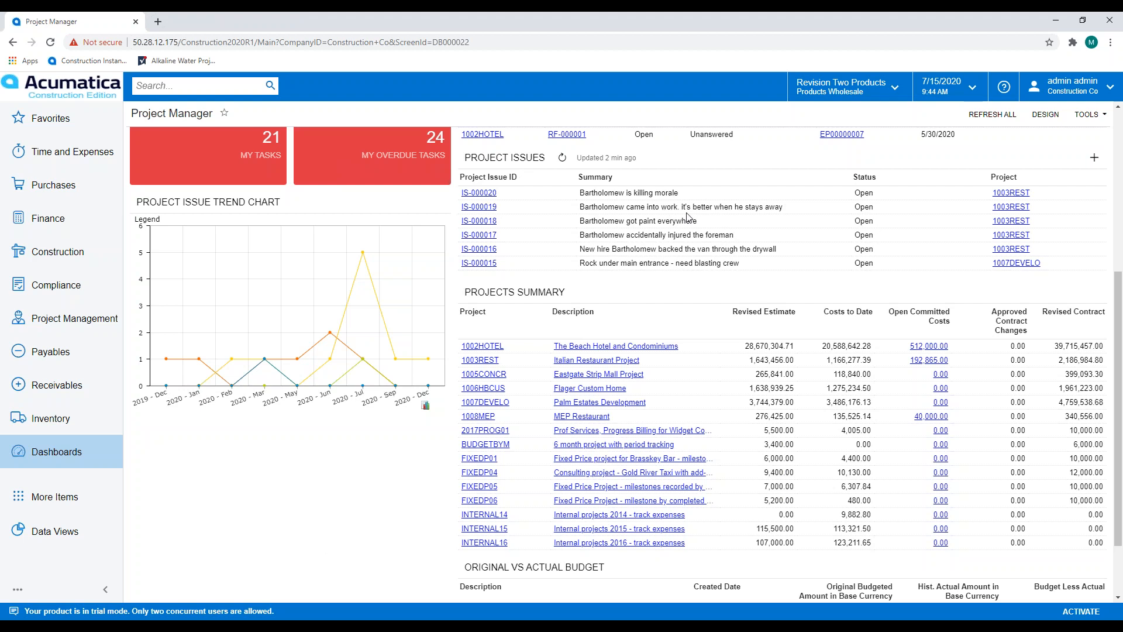
scroll(688, 219, "up", 5)
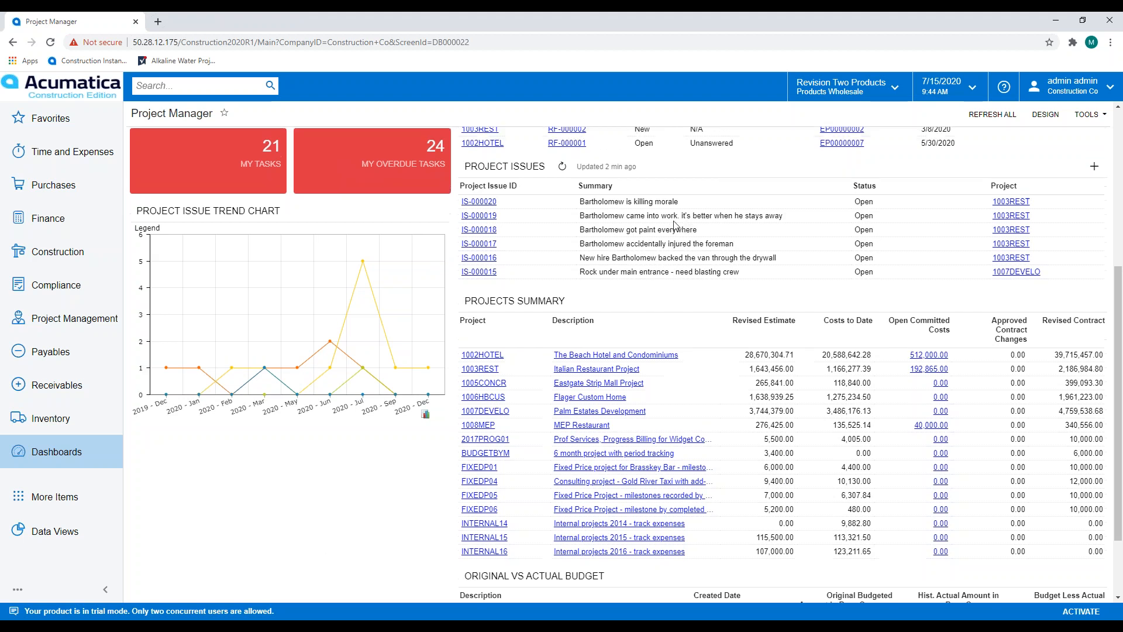
Open the 1002HOTEL project from the Ball in Court list in a maximized window and review its summary and tasks
left_click(483, 427)
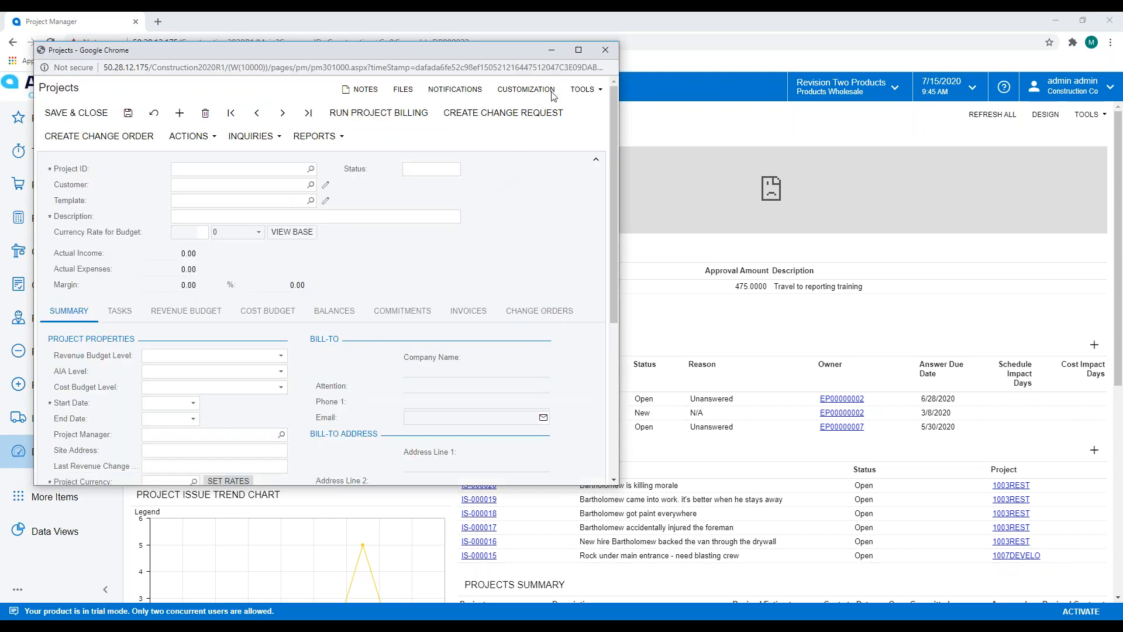
left_click(578, 50)
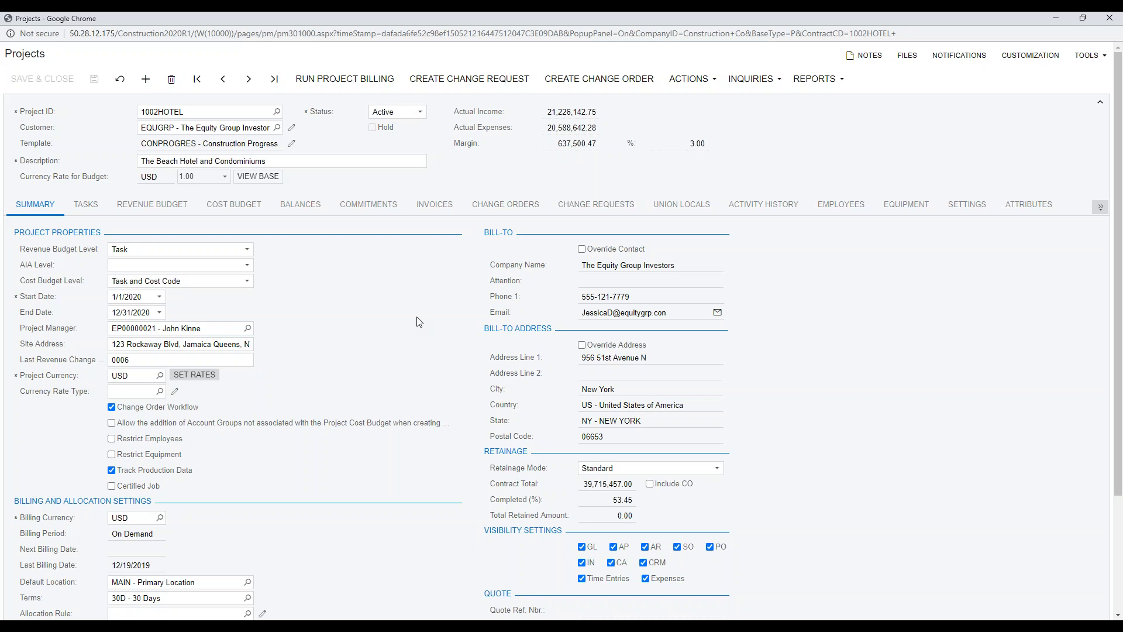
left_click(85, 204)
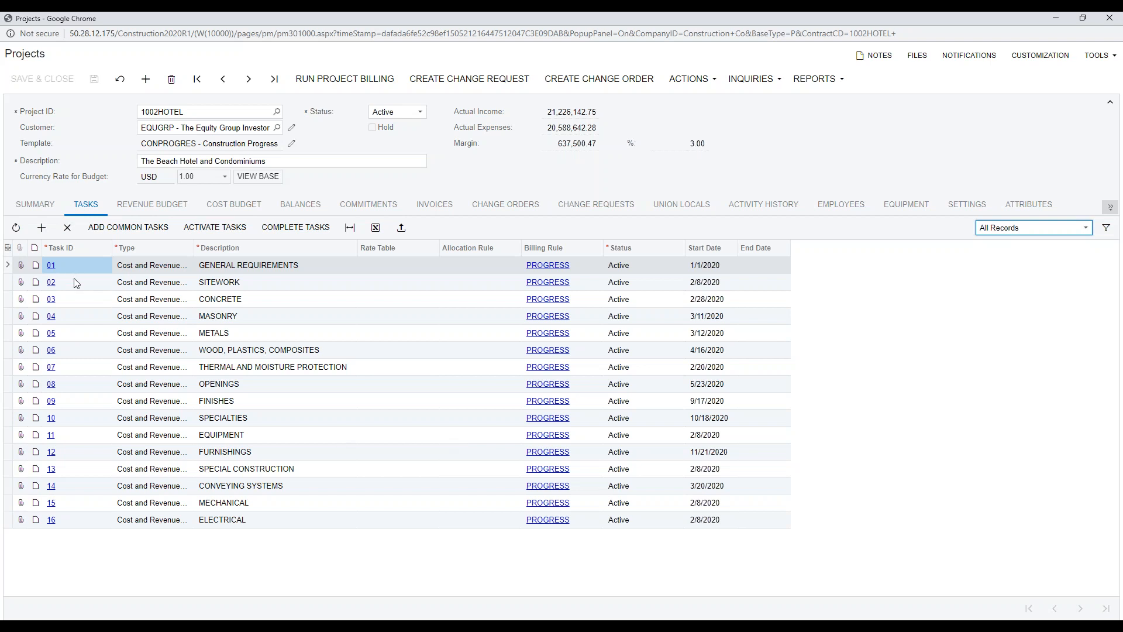
Look through the cost budget lines of the 1002HOTEL project, including cost codes and budgeted amounts
left_click(222, 214)
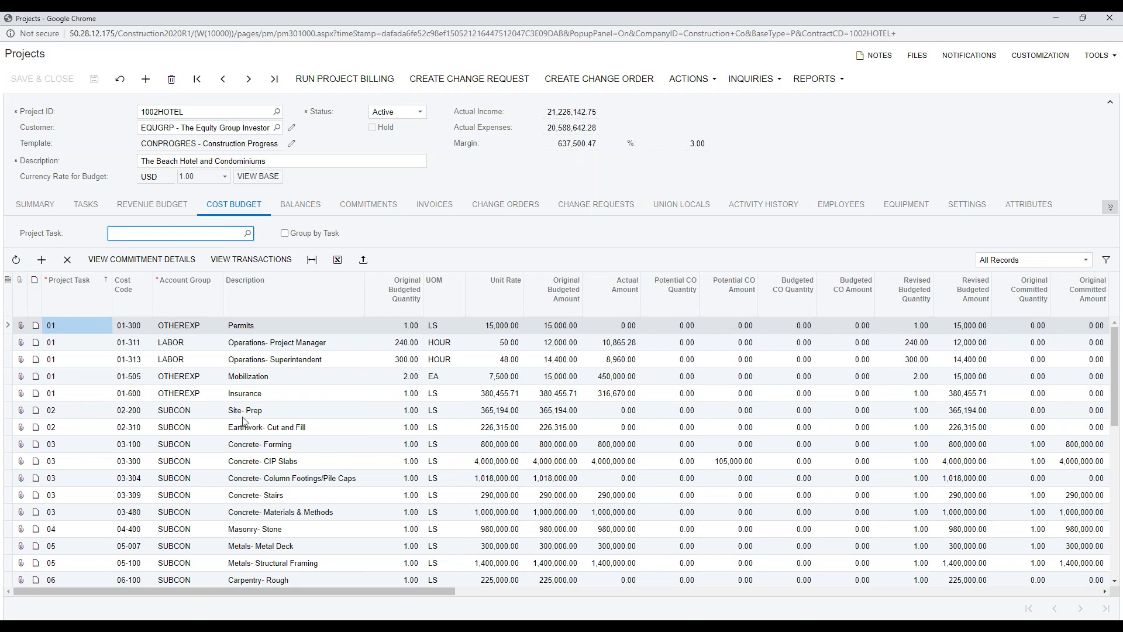
scroll(240, 415, "down", 5)
scroll(238, 415, "down", 3)
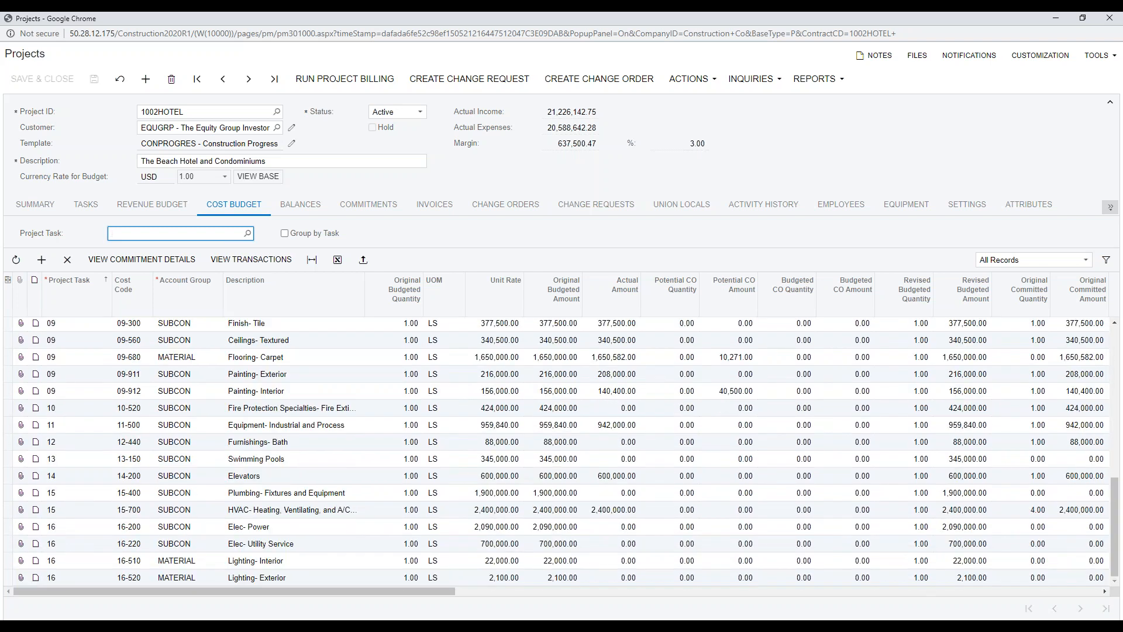
scroll(224, 446, "up", 8)
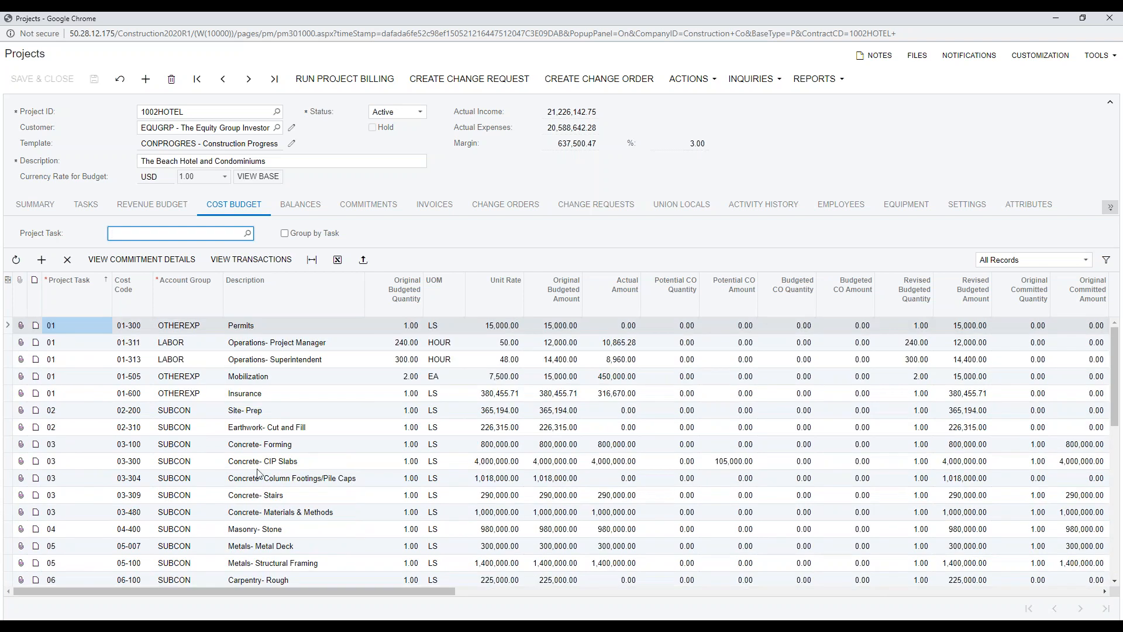
left_click(348, 592)
left_click_drag(349, 591, 326, 595)
scroll(343, 409, "down", 3)
scroll(342, 351, "up", 3)
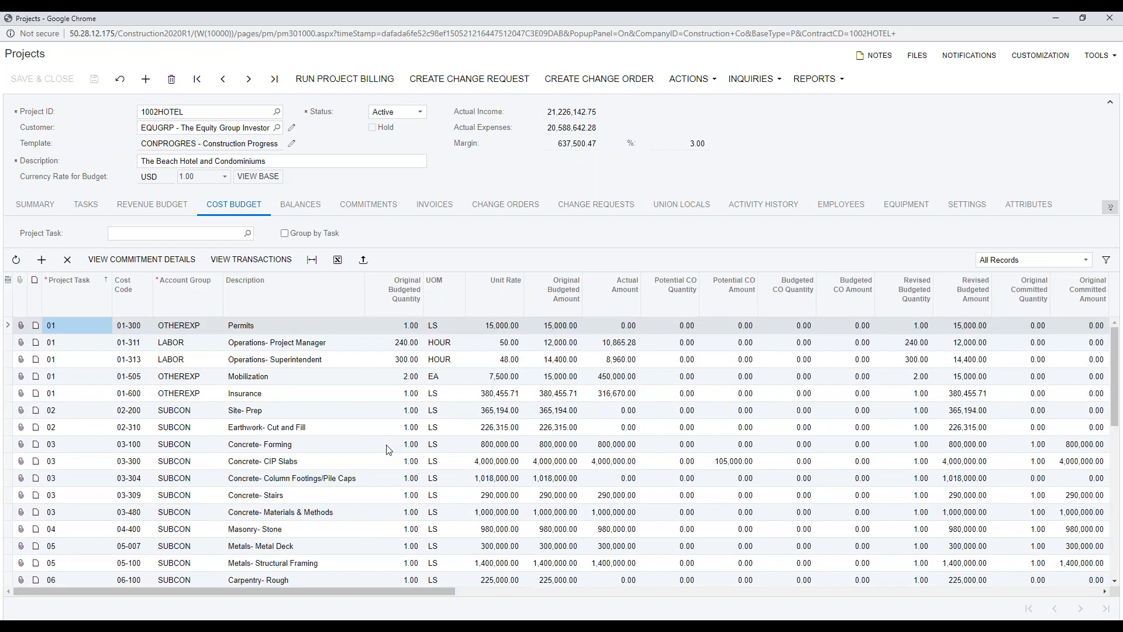
Group the cost budget by task, check the variance and performance columns, and return to the ungrouped lines
left_click(285, 234)
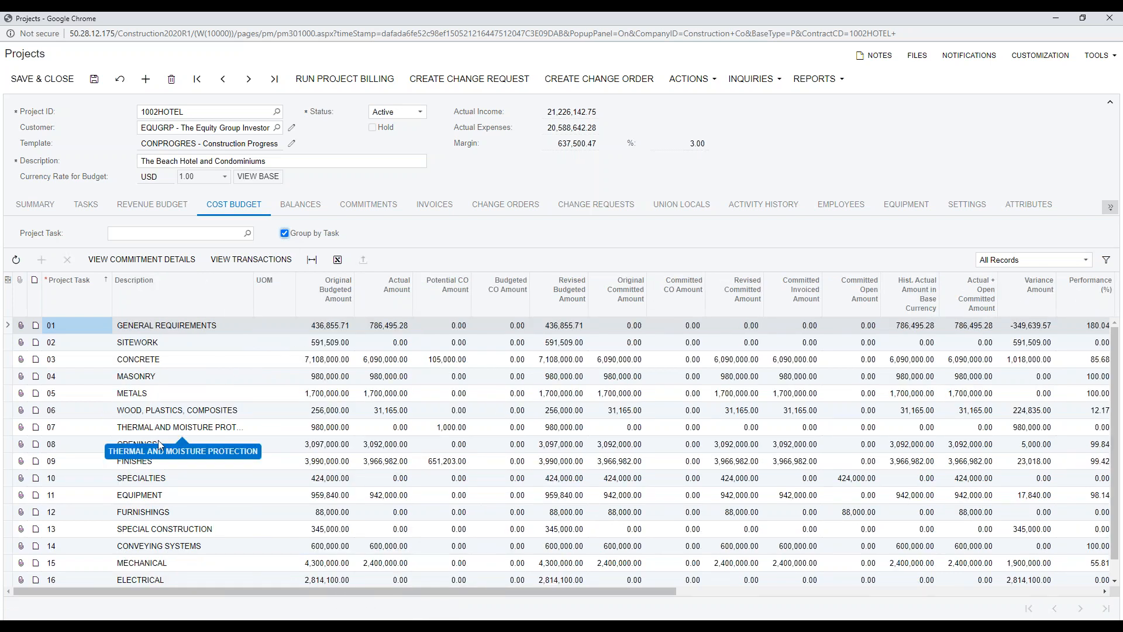
left_click_drag(429, 593, 526, 591)
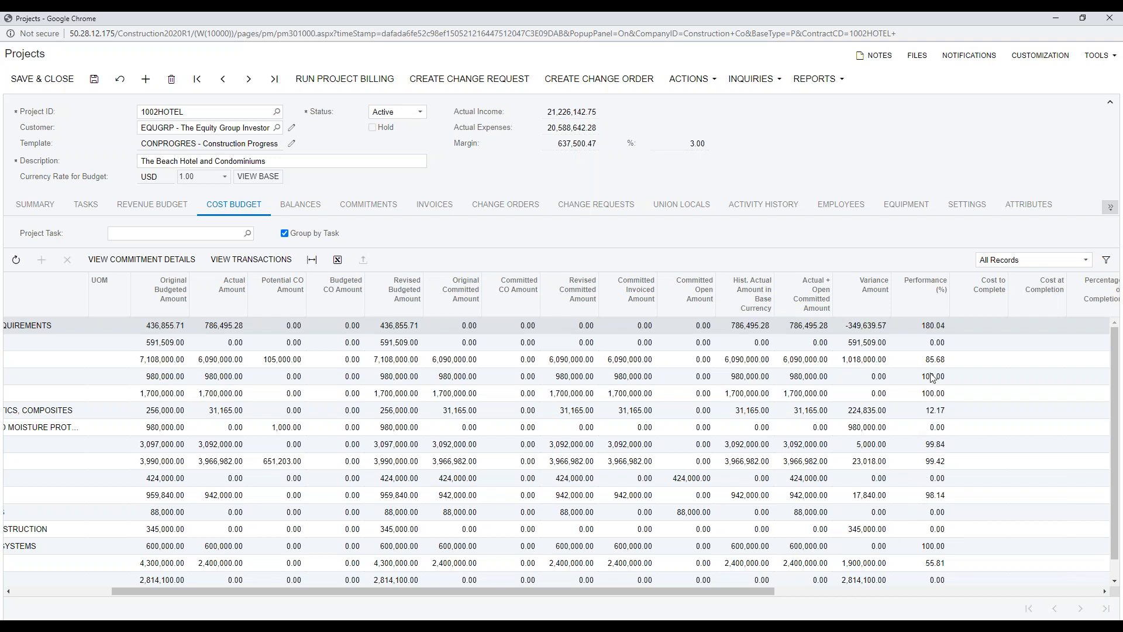
left_click(938, 326)
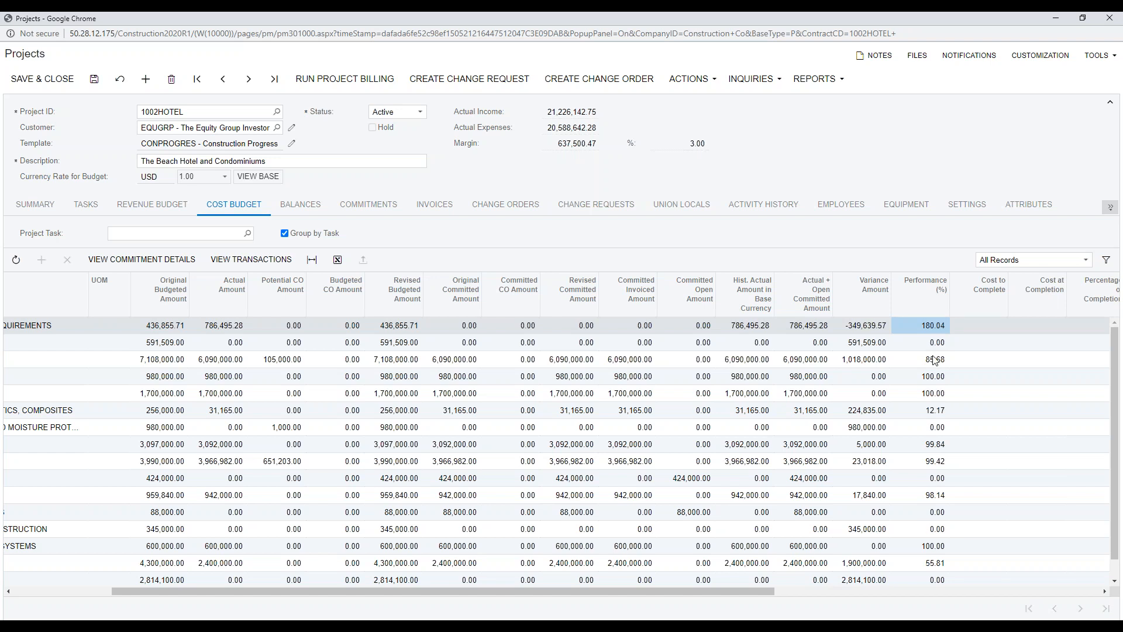
left_click_drag(742, 594, 643, 595)
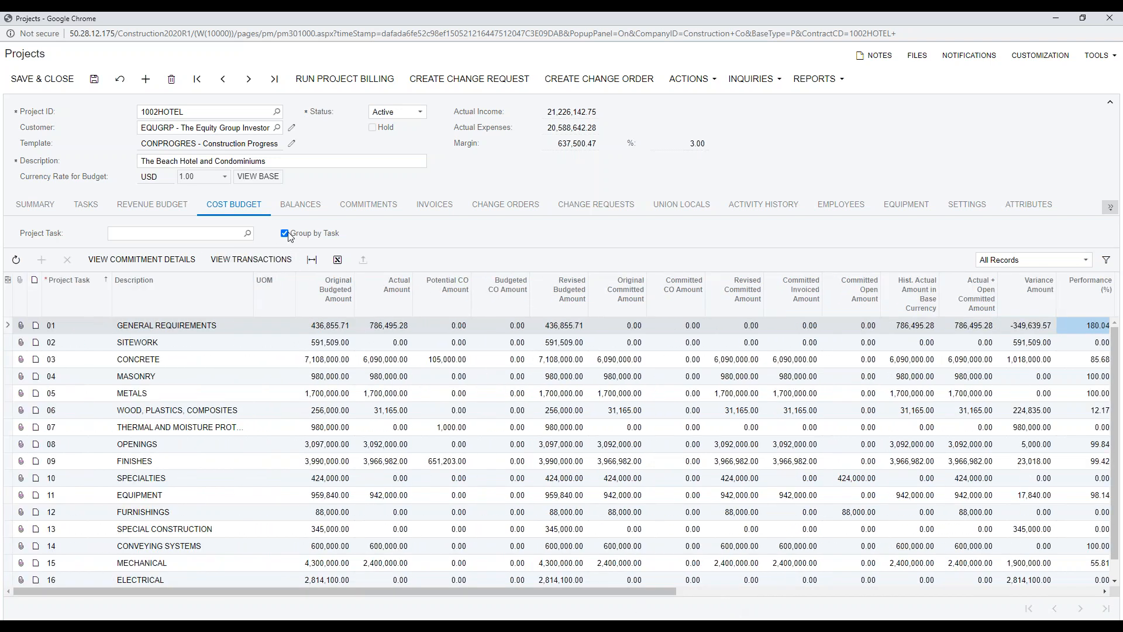
left_click(286, 233)
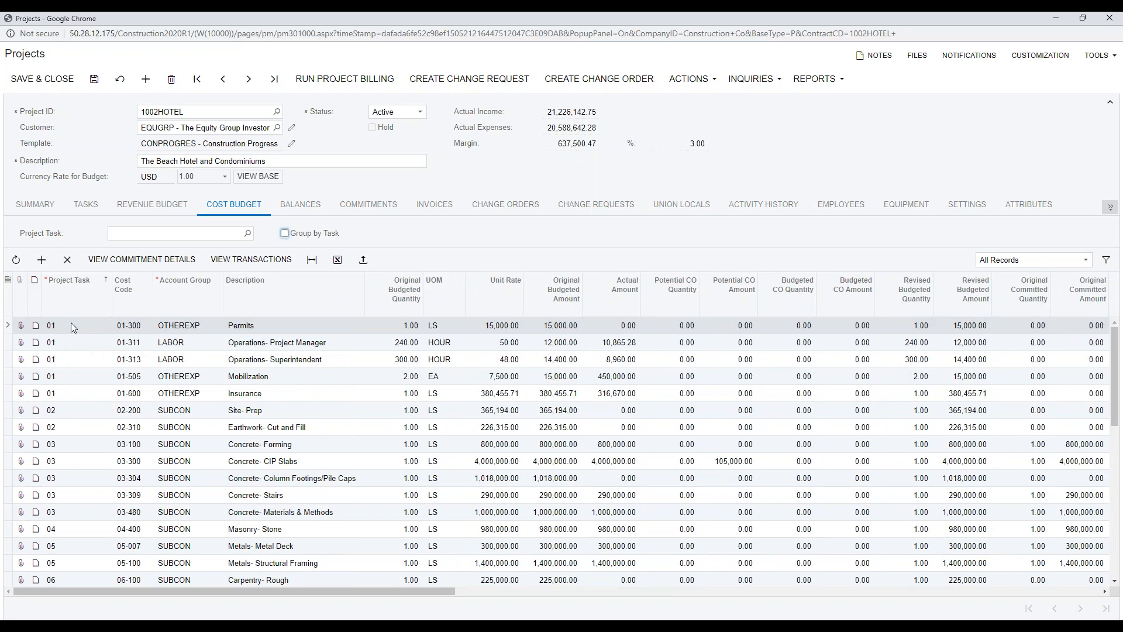
View the project transactions behind cost code 01-505 Mobilization and look across the columns of the transaction list
left_click_drag(297, 591, 164, 594)
left_click(642, 381)
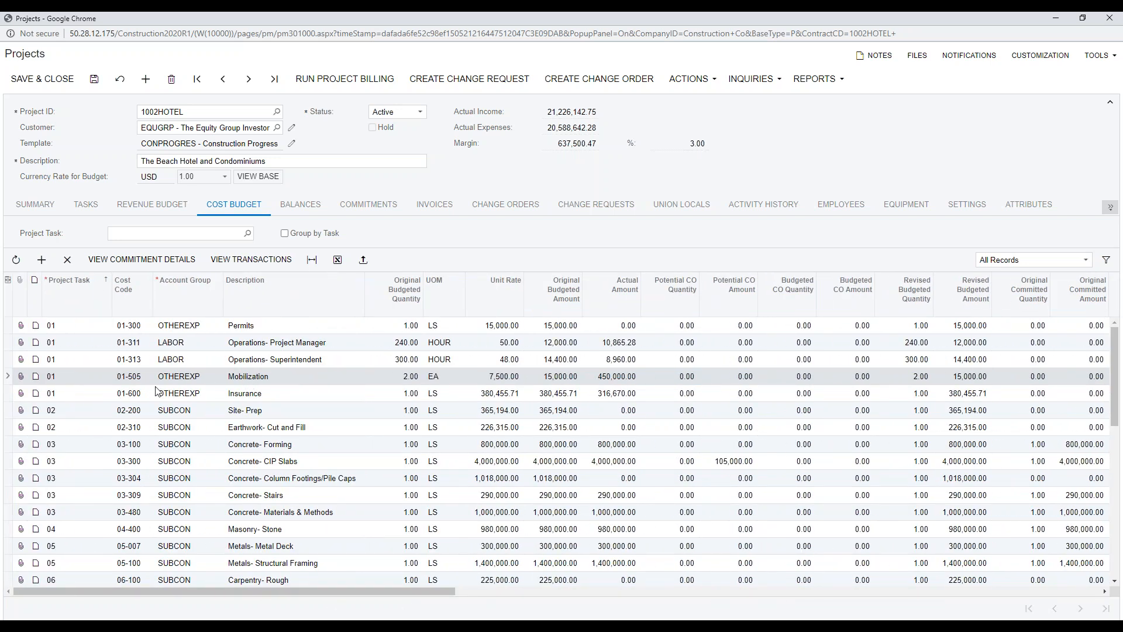
left_click(132, 378)
left_click(272, 262)
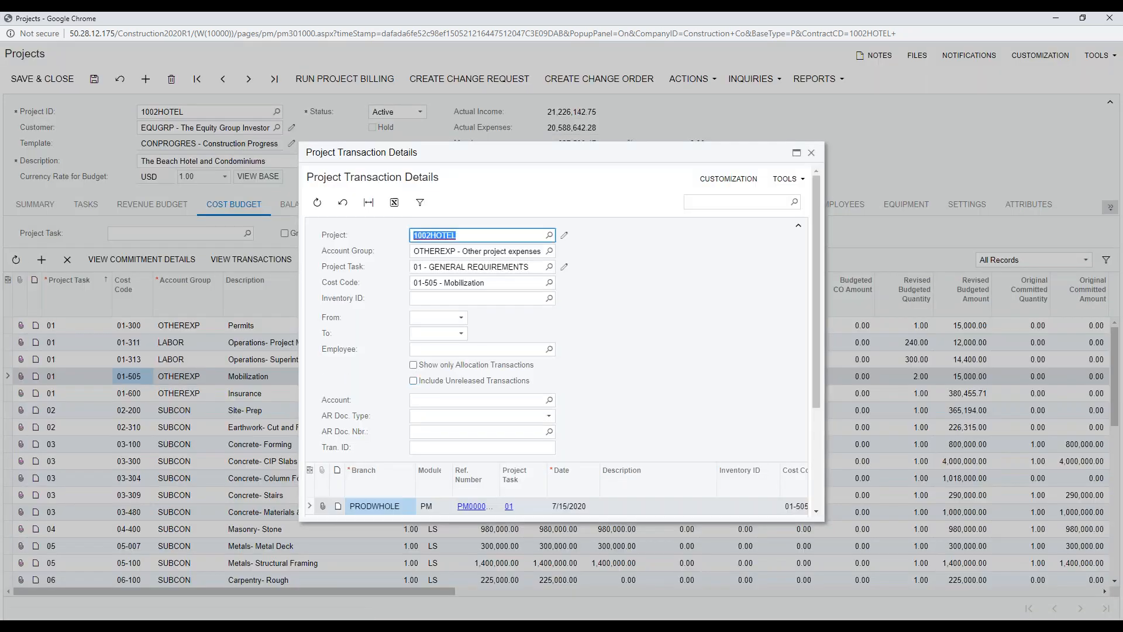
scroll(605, 385, "down", 3)
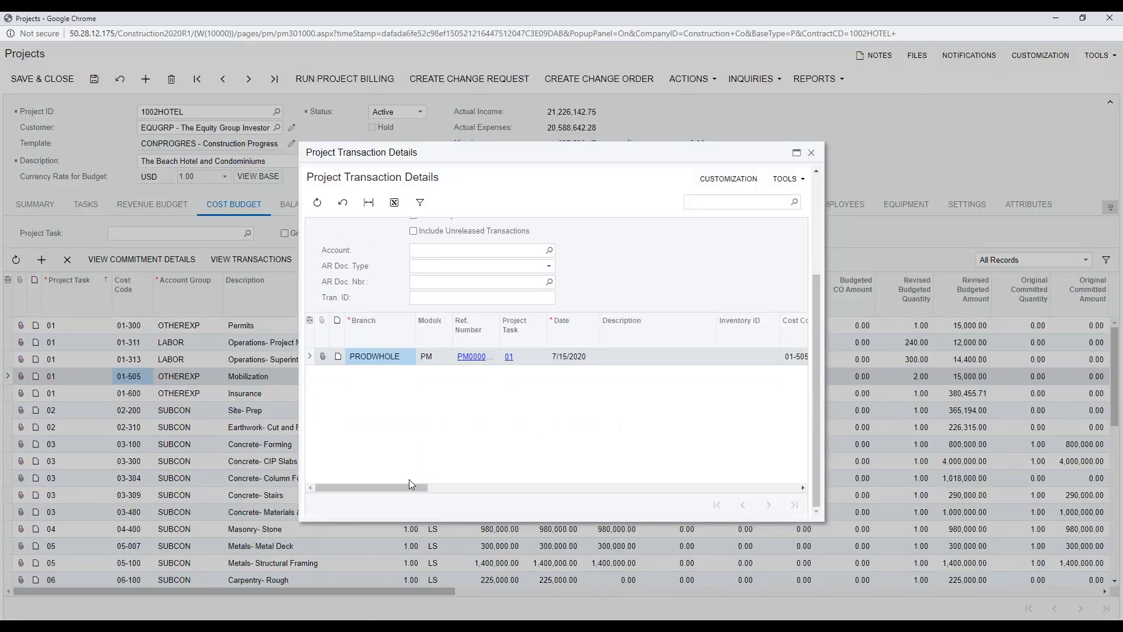
left_click_drag(433, 488, 776, 489)
left_click_drag(707, 487, 336, 503)
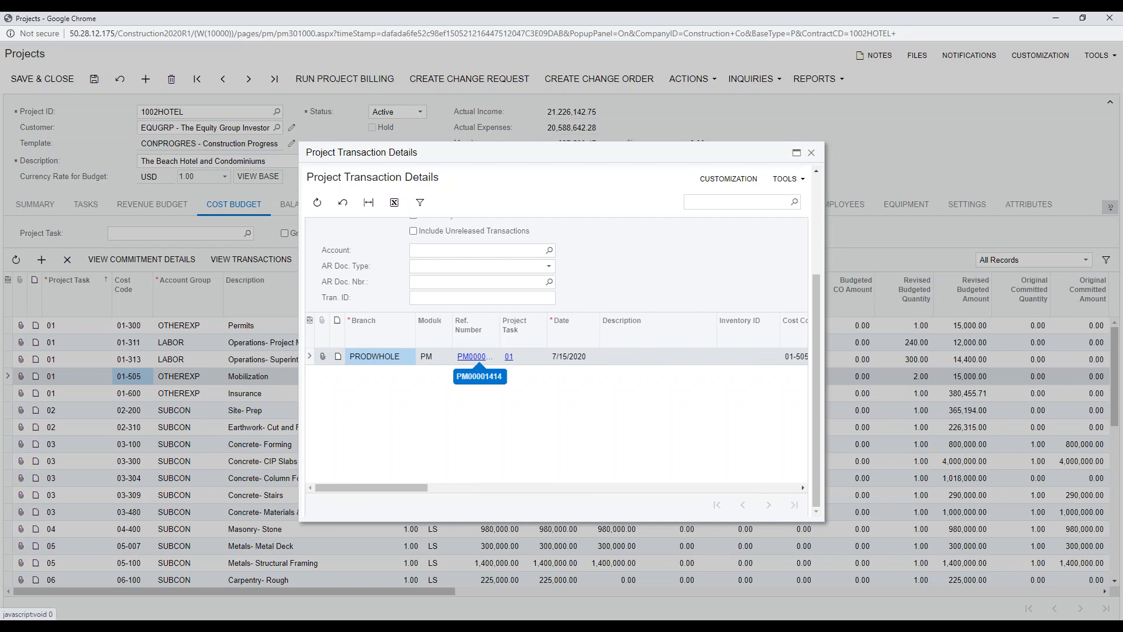
Drill down into the Mobilization line's PM transaction to read its description, and close it along with the transaction details
left_click(471, 357)
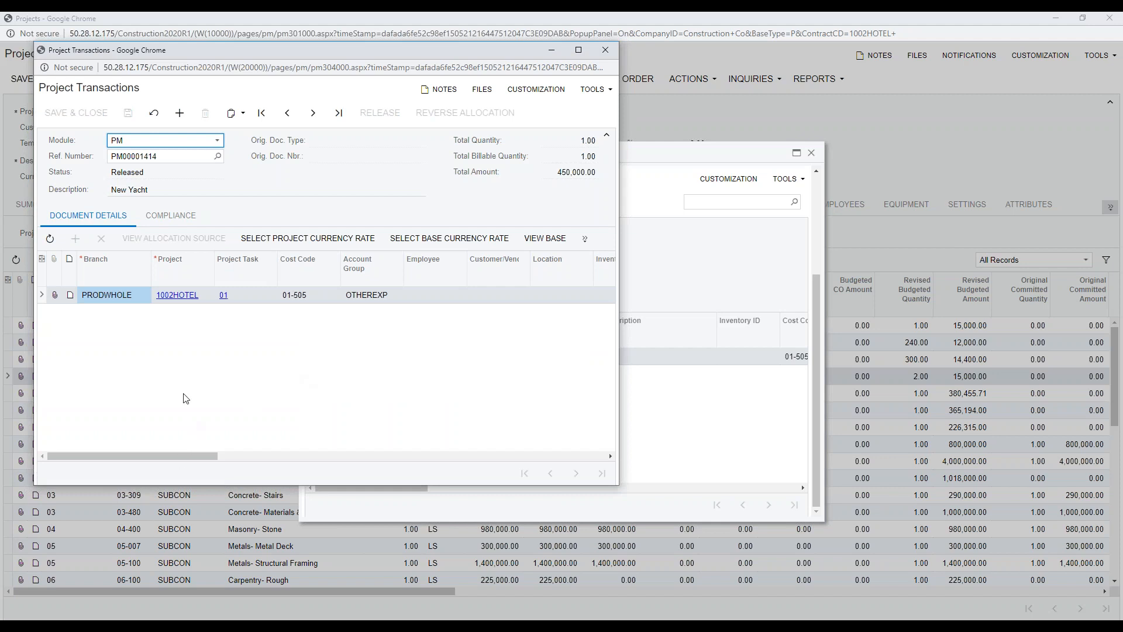
triple_click(159, 193)
left_click(160, 194)
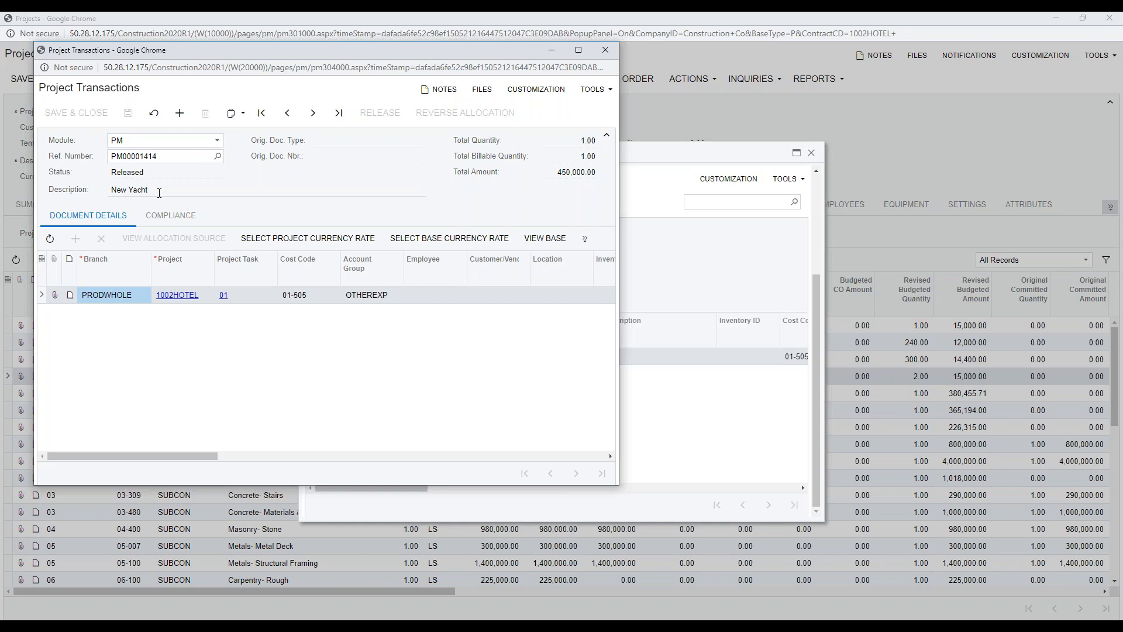
left_click(605, 49)
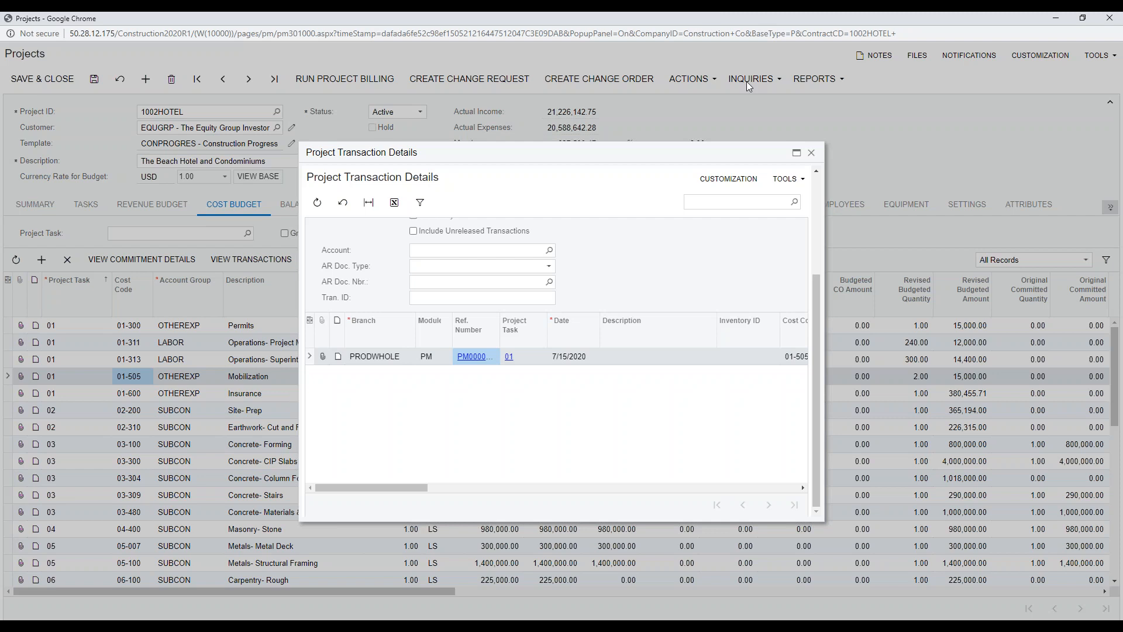
left_click(811, 153)
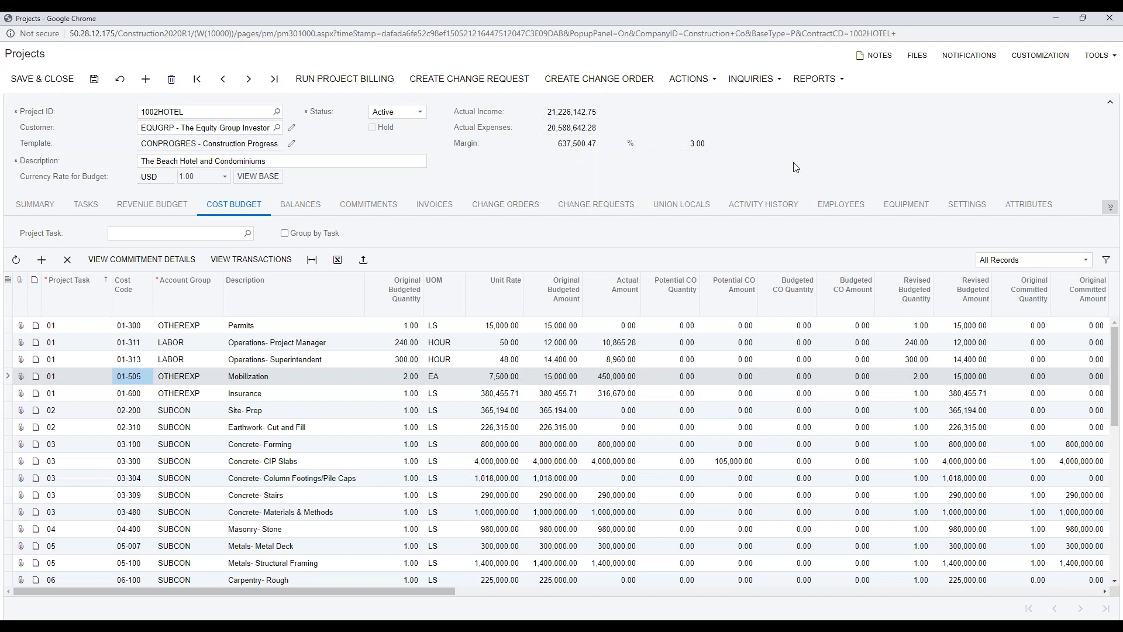
Review the project's change orders, commitments and compliance documents
left_click(514, 205)
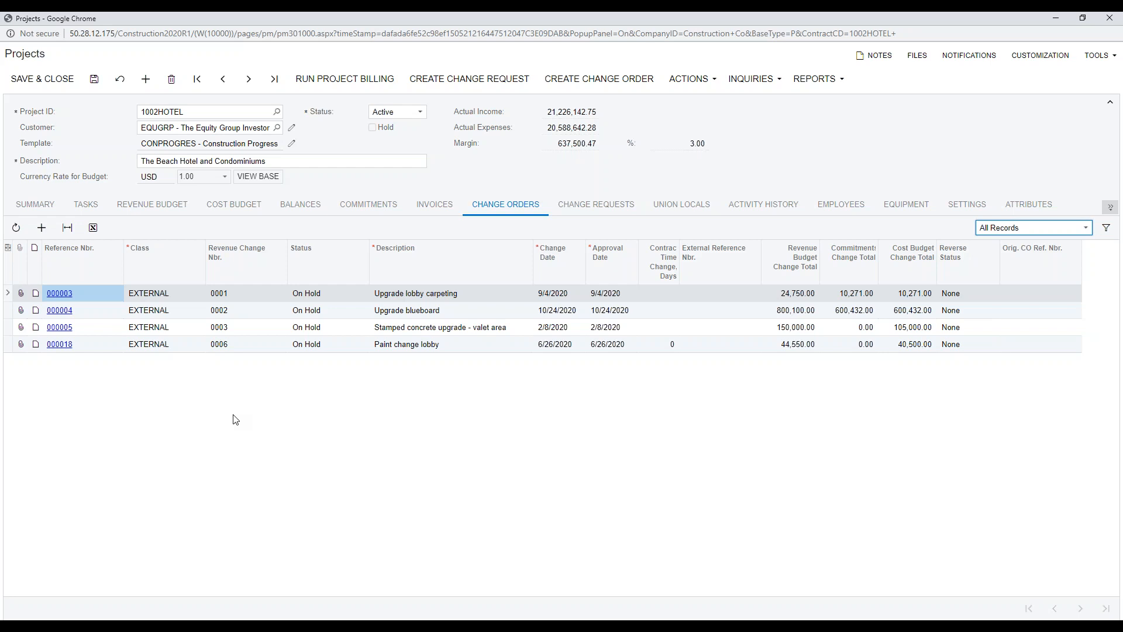
left_click(375, 215)
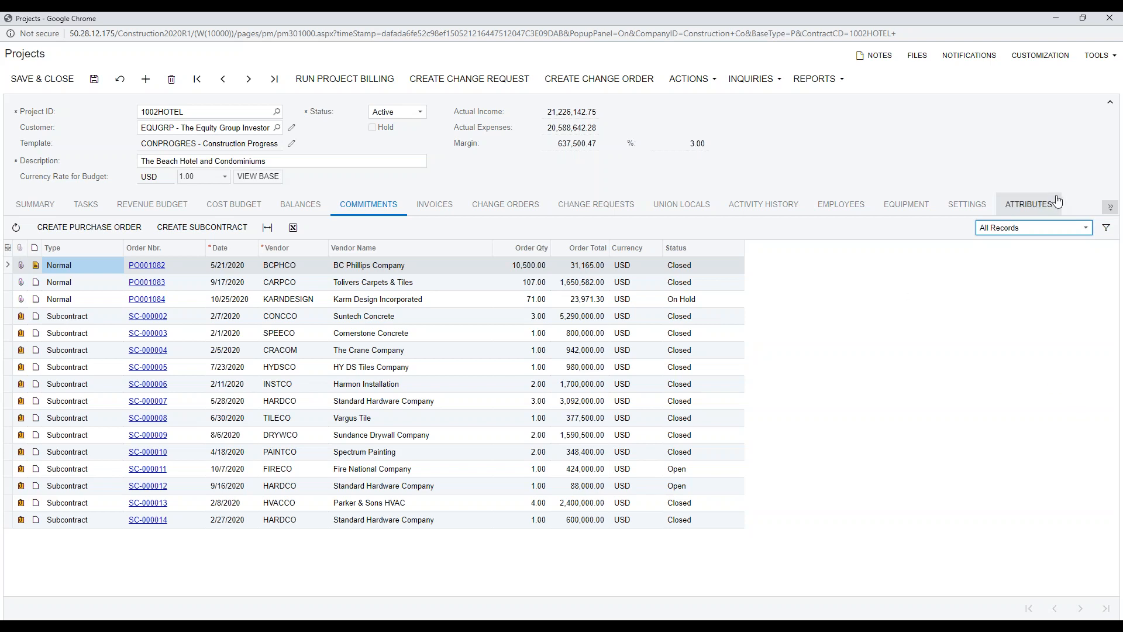
left_click(1111, 207)
left_click(1054, 258)
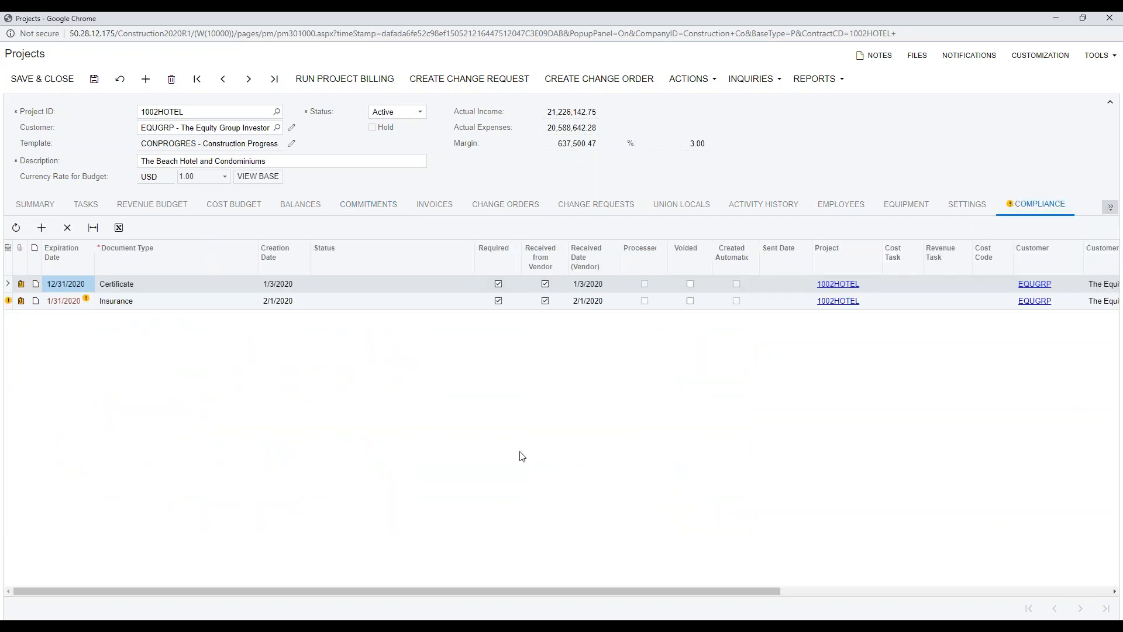
left_click(1110, 208)
Set the completed percentage of the SPECIALTIES task to 30 in the project's revenue budget
left_click(181, 208)
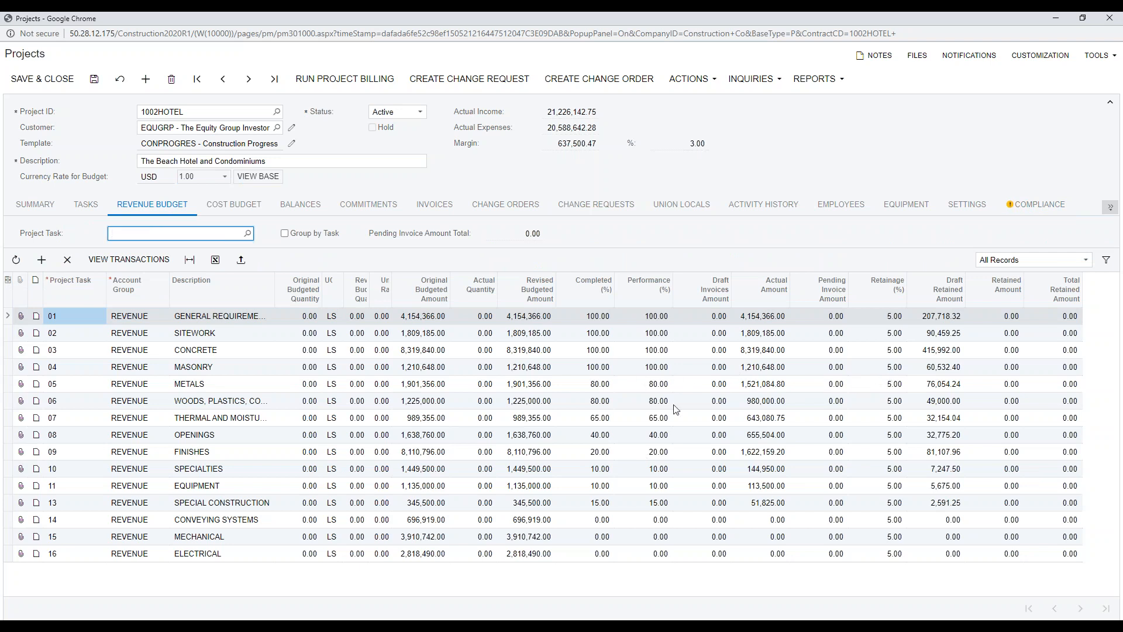
left_click(658, 454)
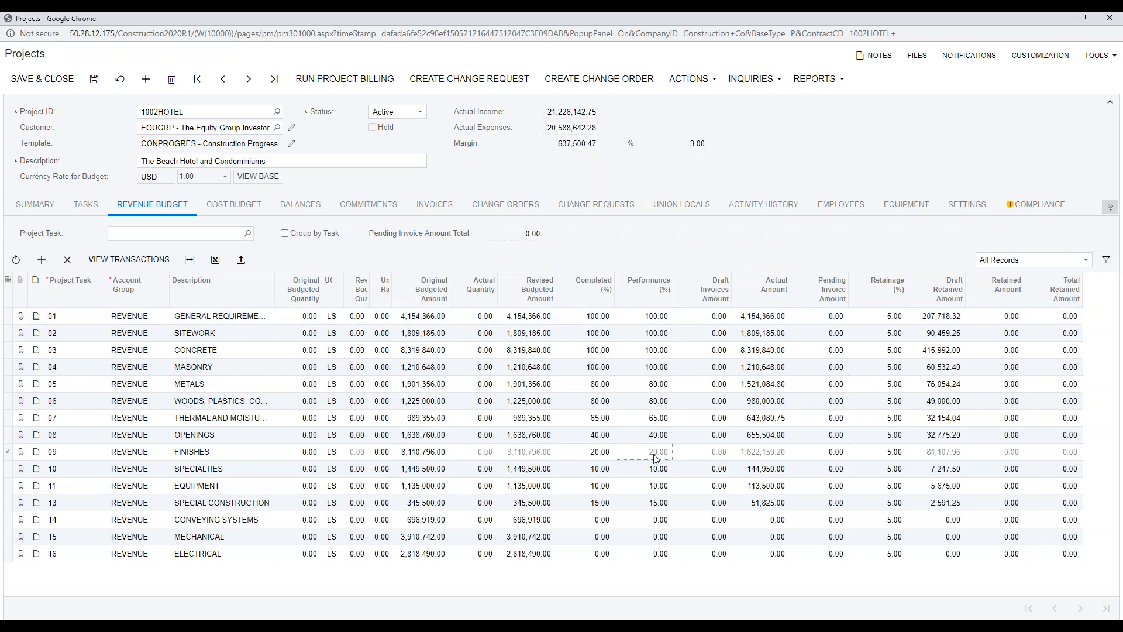
left_click(597, 470)
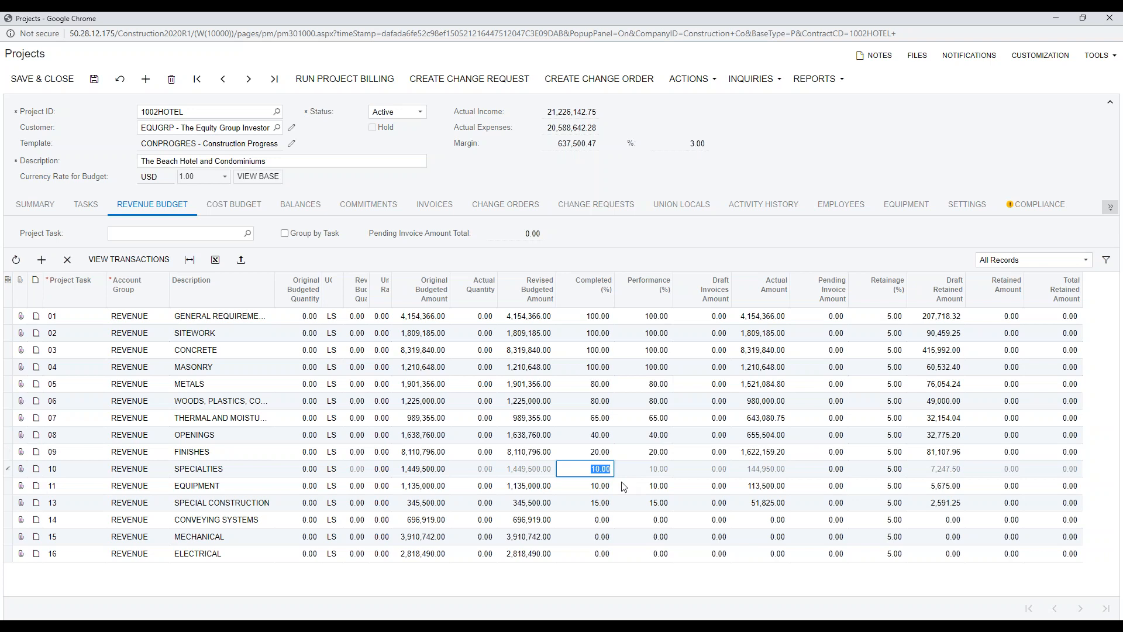
type("30")
key("Tab")
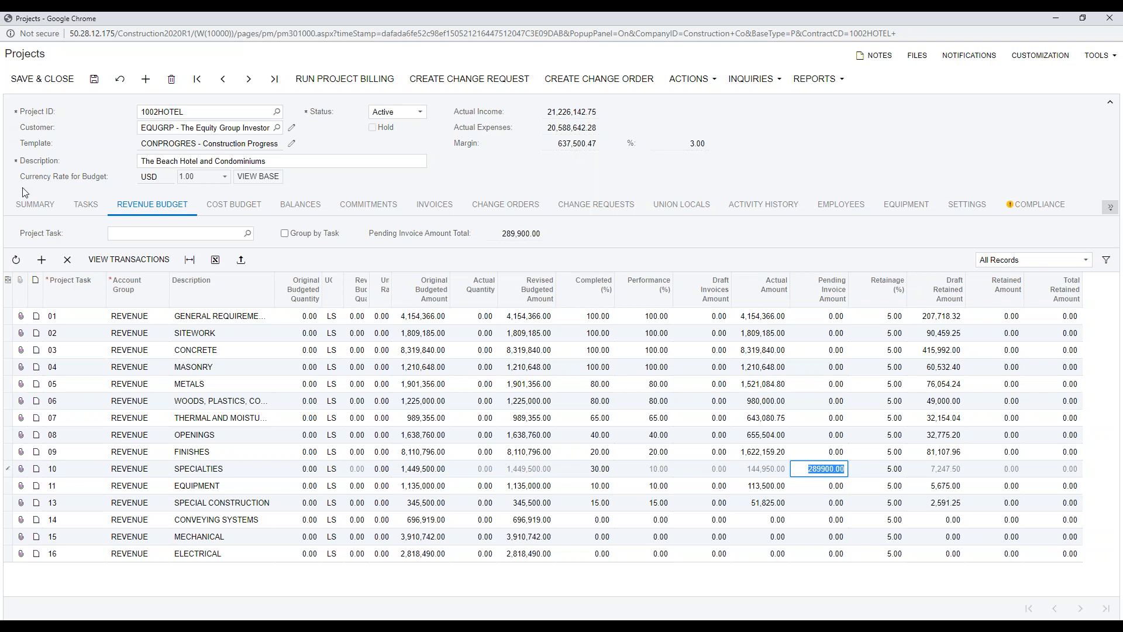
Go back to the project's summary and close the project window without saving the changes
left_click(35, 206)
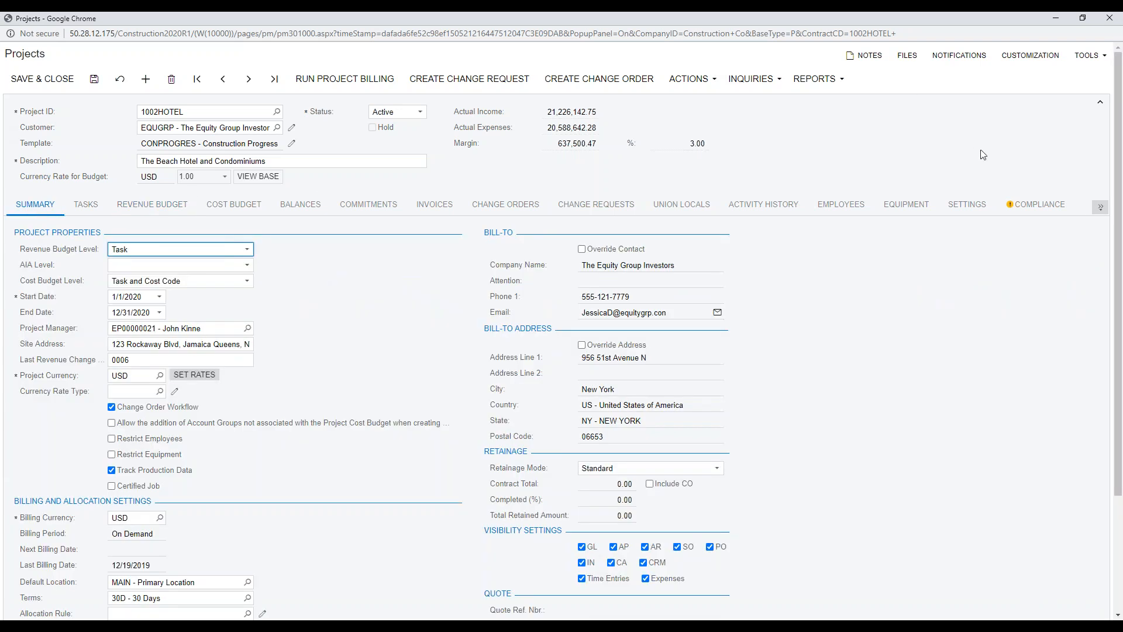
left_click(1110, 18)
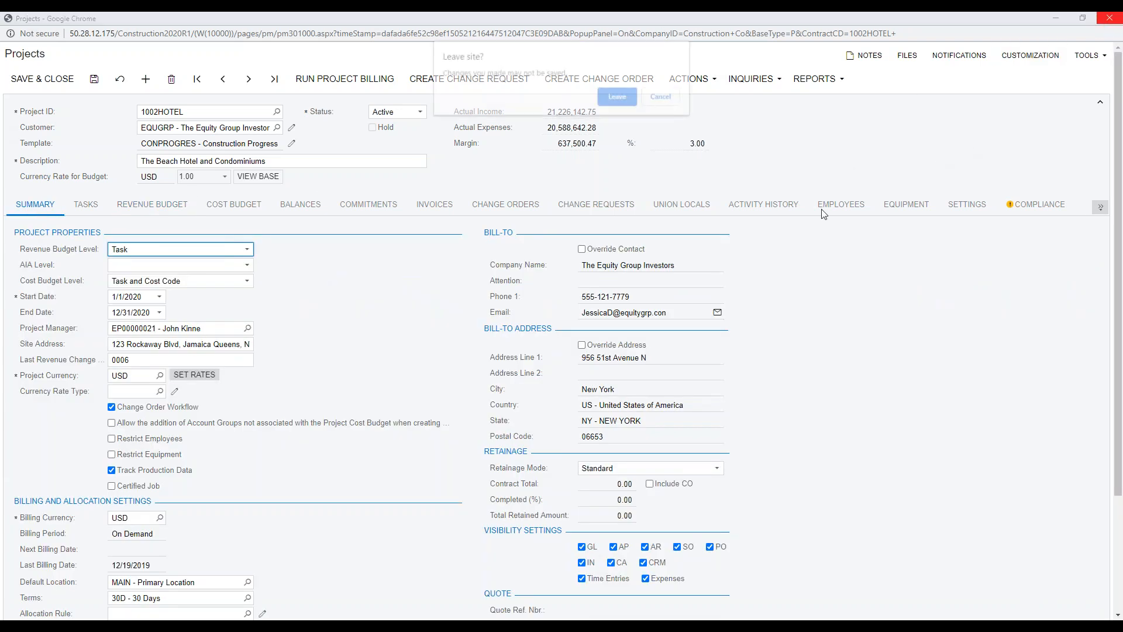
left_click(618, 98)
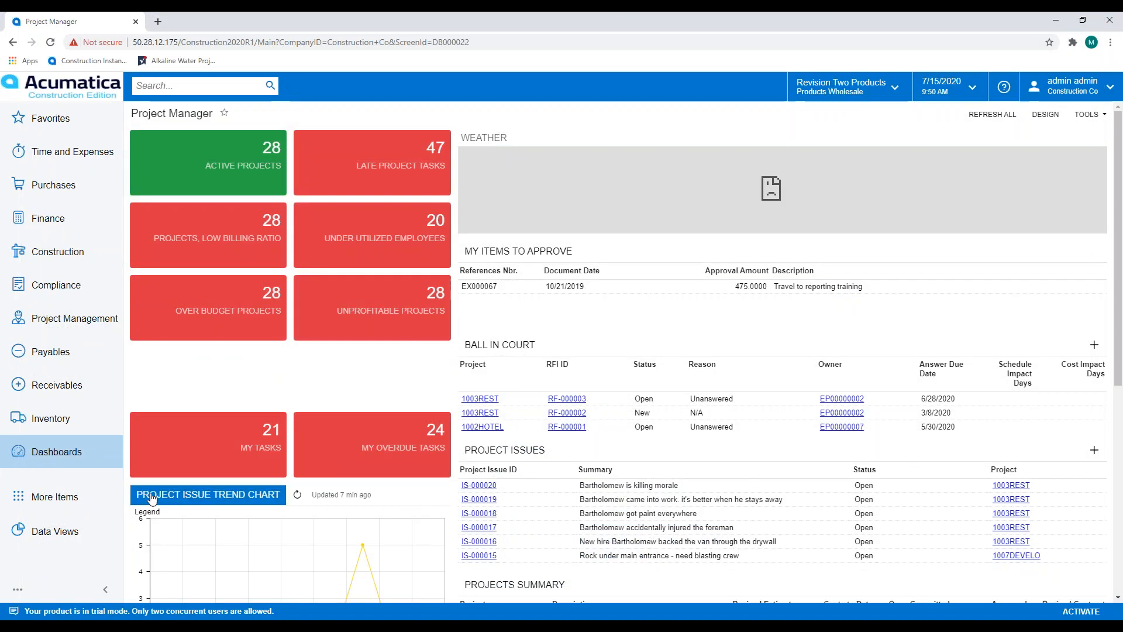
Show all items of the Construction workspace and look through its inquiries, reports and preferences
left_click(69, 256)
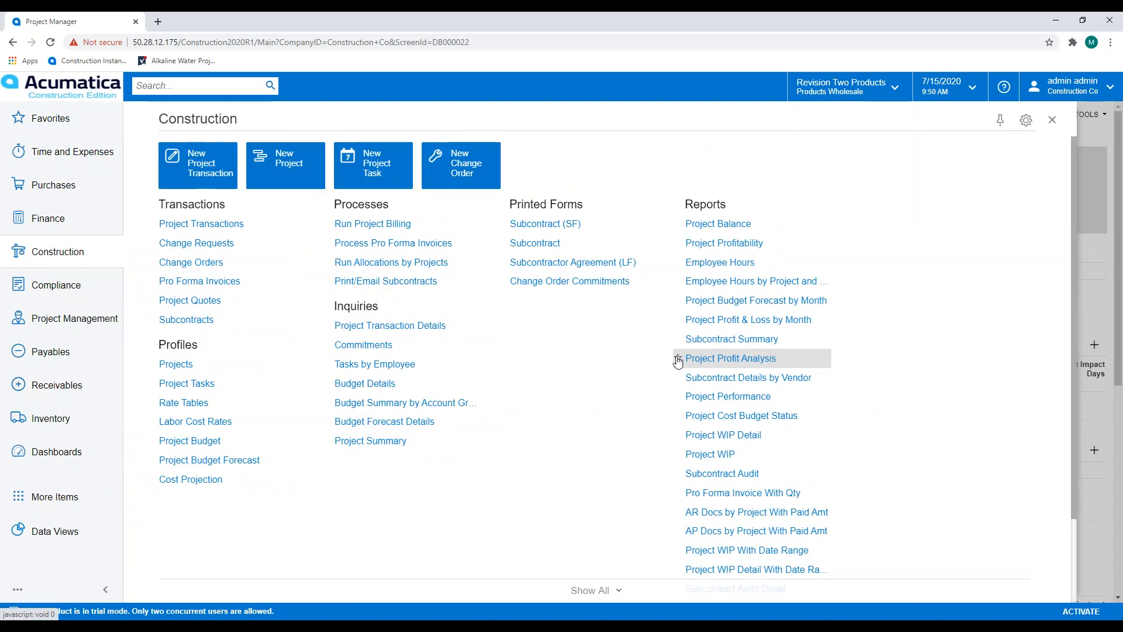
left_click(600, 591)
scroll(749, 281, "down", 3)
scroll(773, 293, "down", 2)
scroll(775, 303, "up", 5)
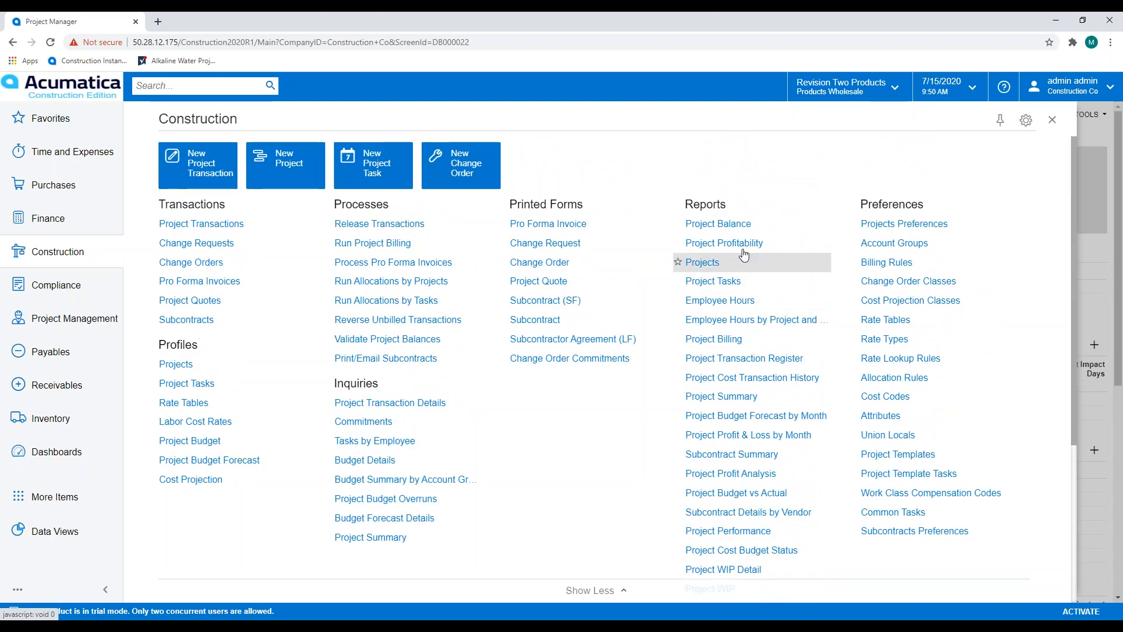
scroll(749, 246, "down", 5)
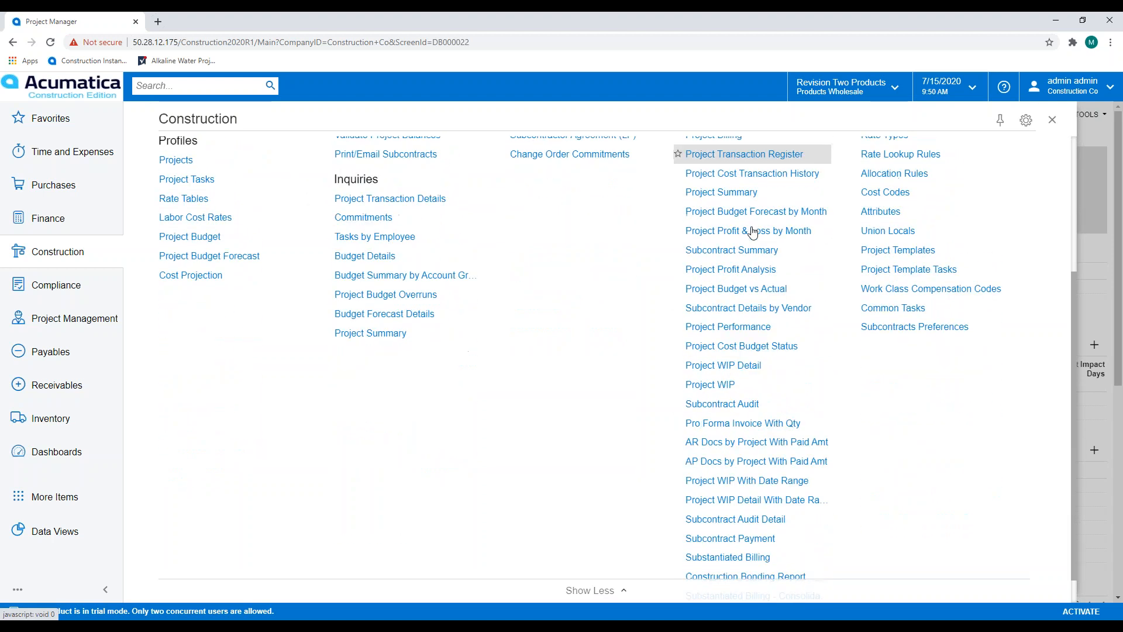
scroll(690, 507, "up", 2)
scroll(695, 504, "up", 3)
scroll(752, 384, "down", 6)
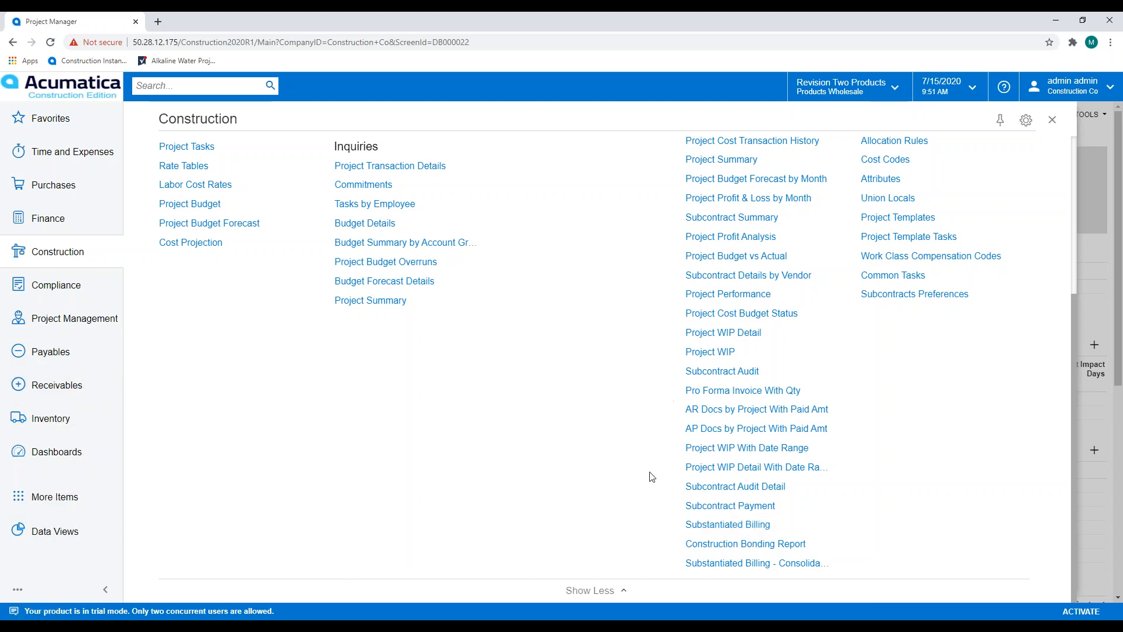
scroll(684, 429, "up", 1)
scroll(684, 429, "up", 3)
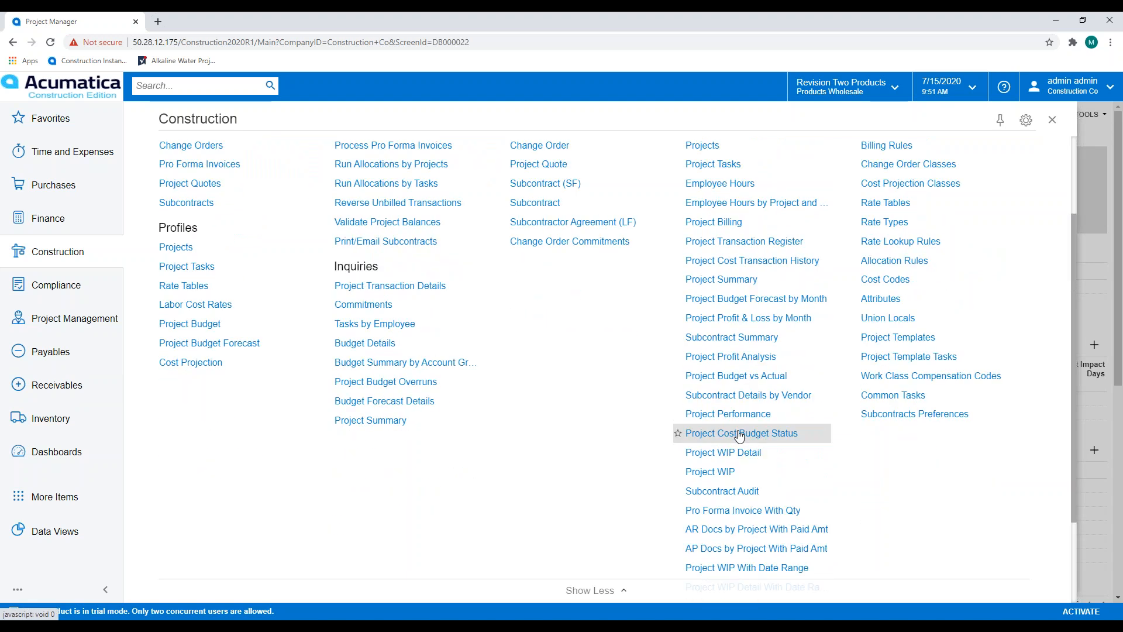
Open daily field report DFR-000003 from Project Management and check its available approval actions
left_click(25, 319)
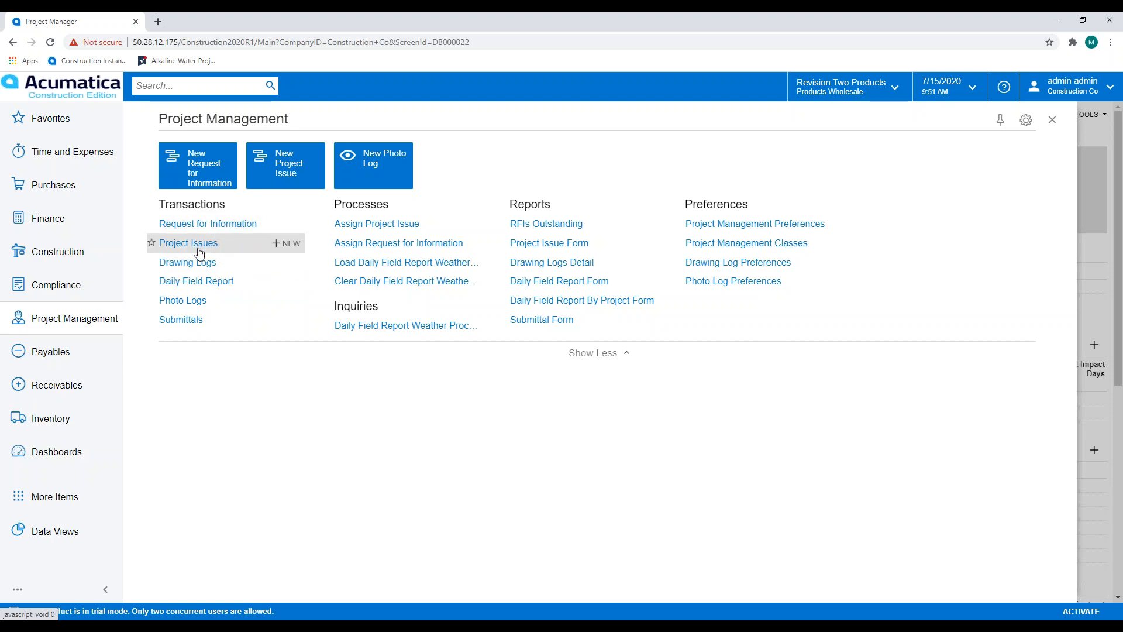
left_click(187, 281)
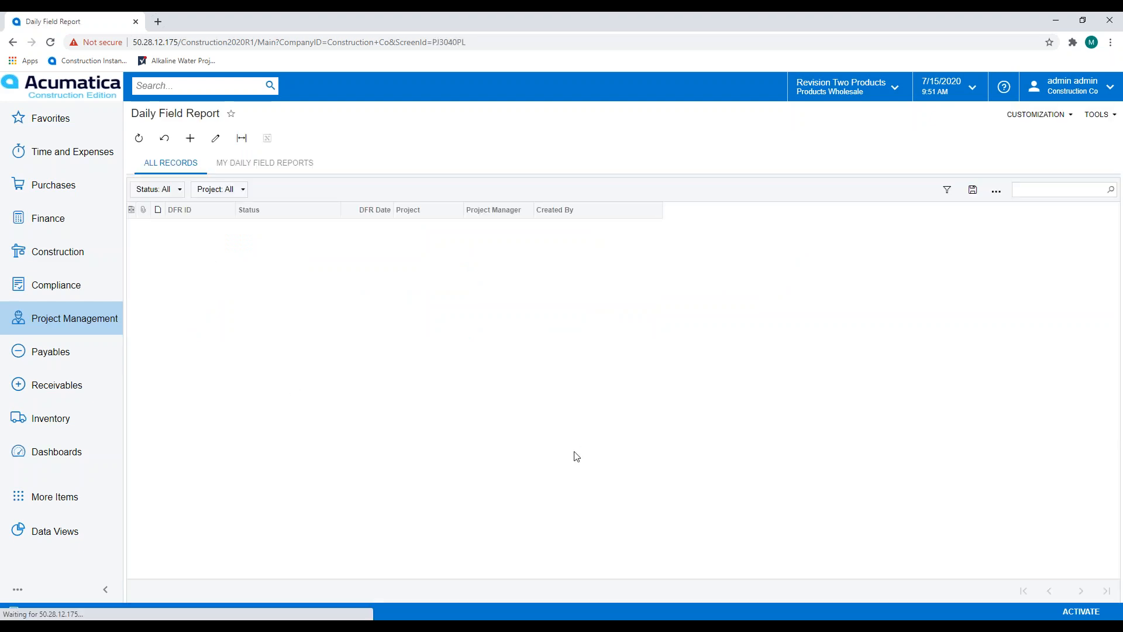
left_click(192, 228)
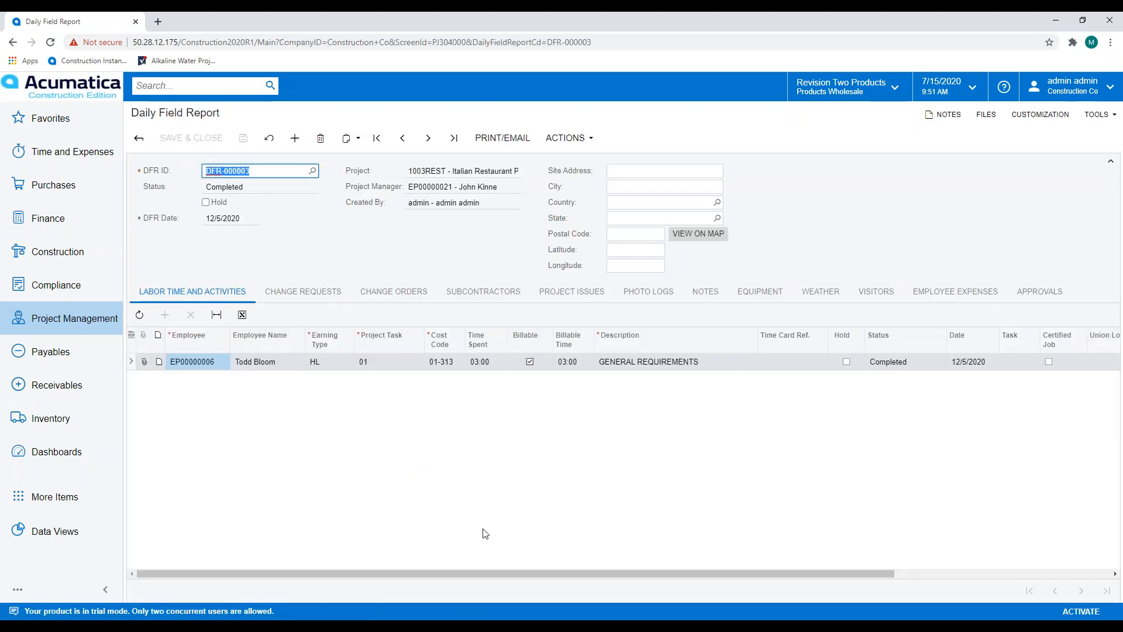
left_click(566, 140)
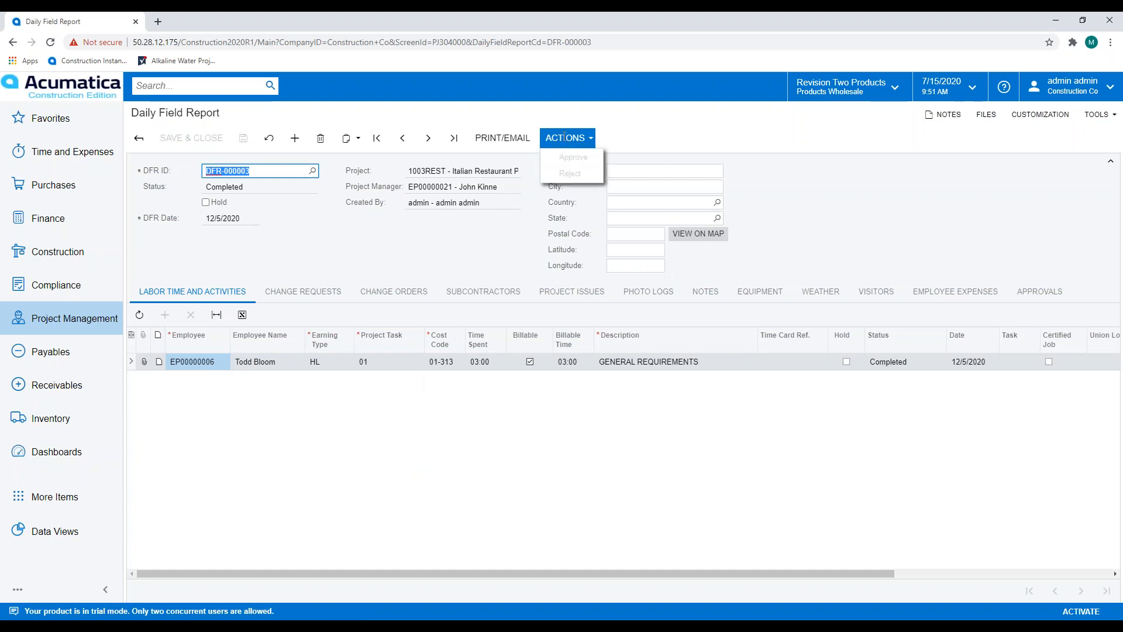
left_click(390, 250)
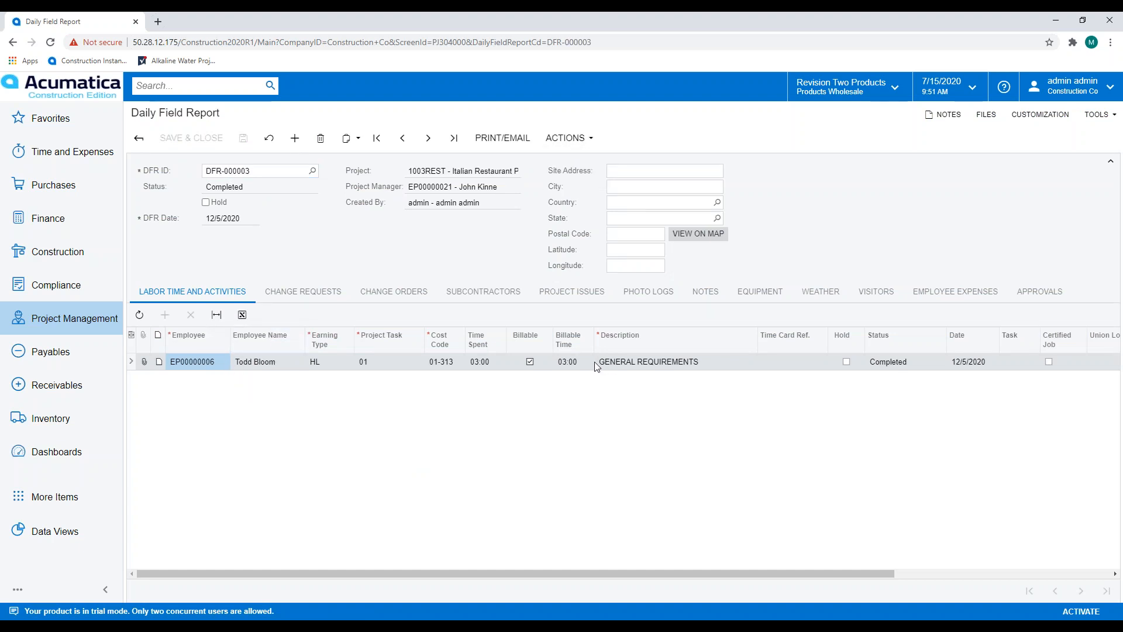
Review the daily field report's change requests, change orders, subcontractors, project issues, photo logs and notes
left_click(337, 300)
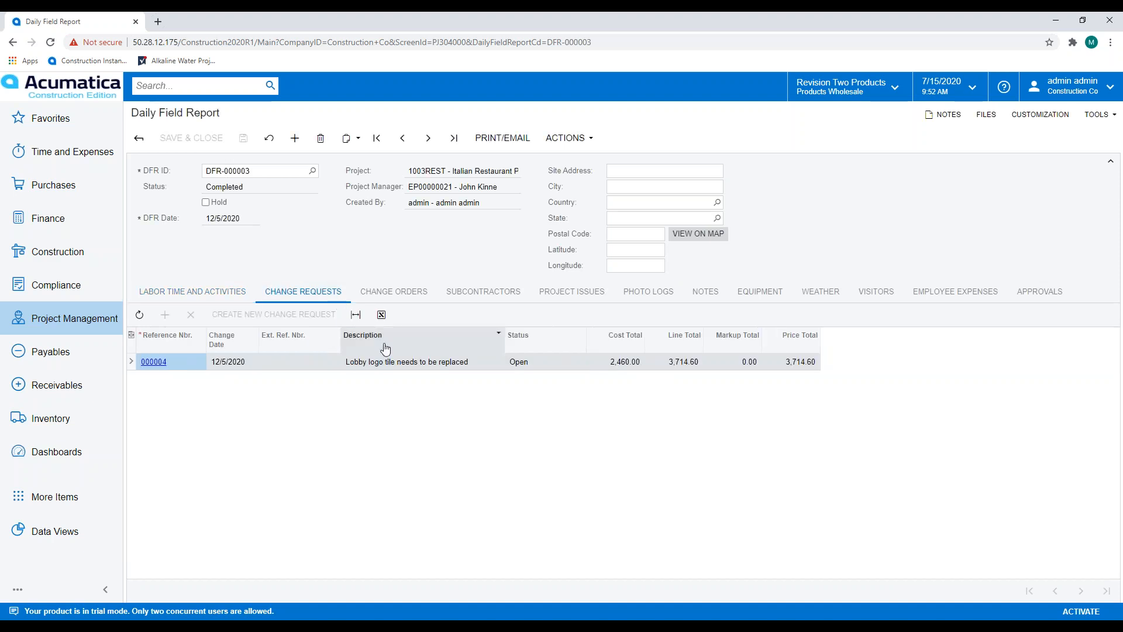
left_click(409, 289)
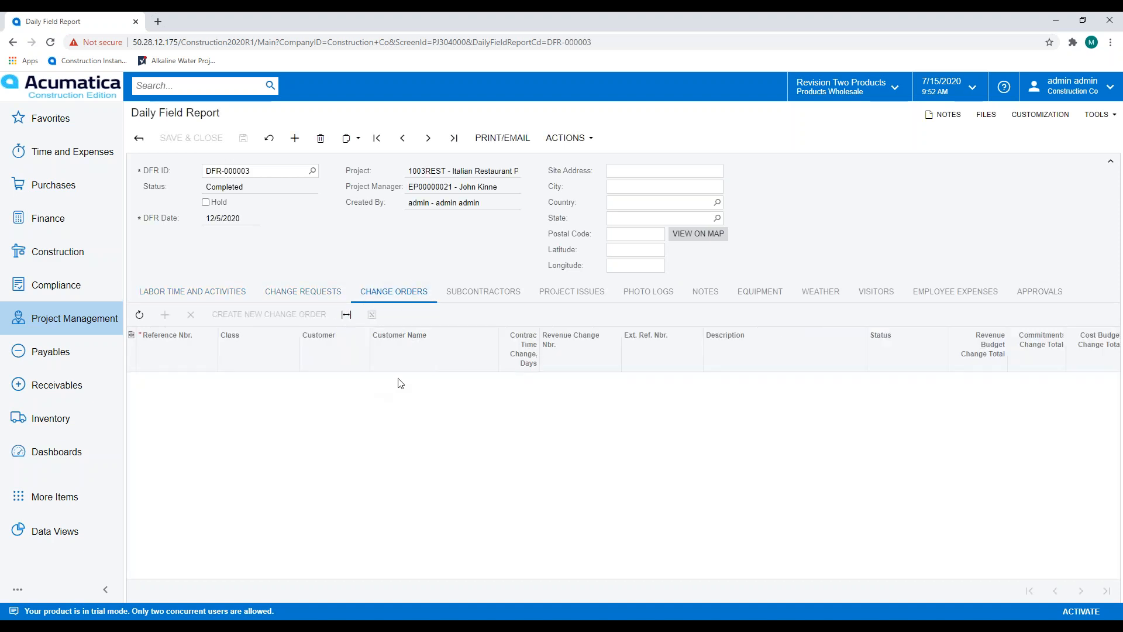
left_click(500, 297)
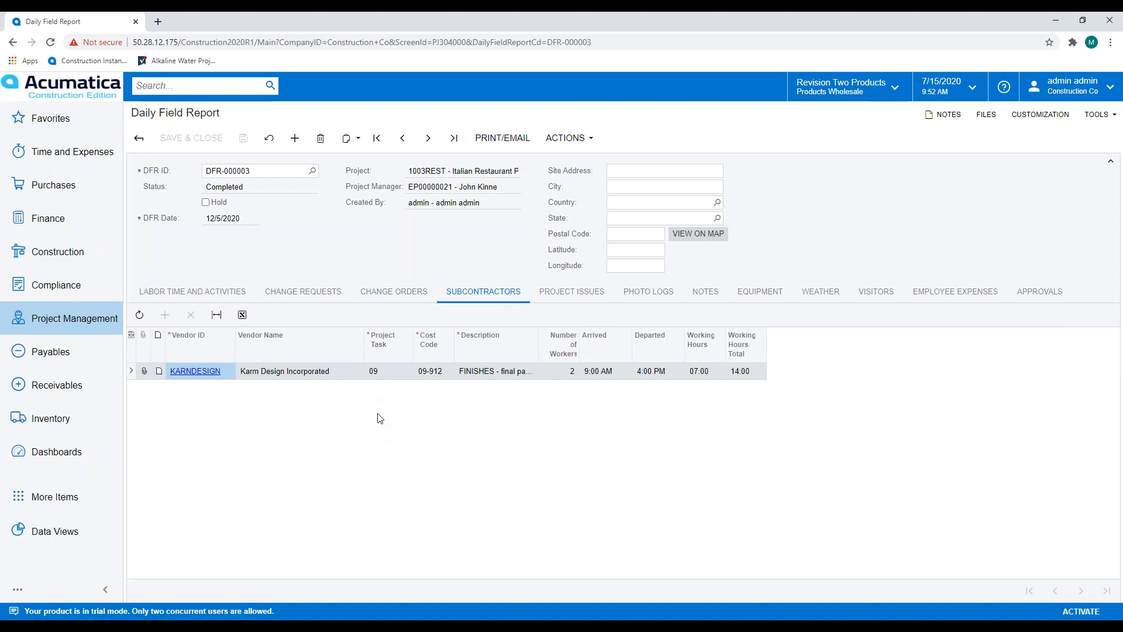
left_click(577, 296)
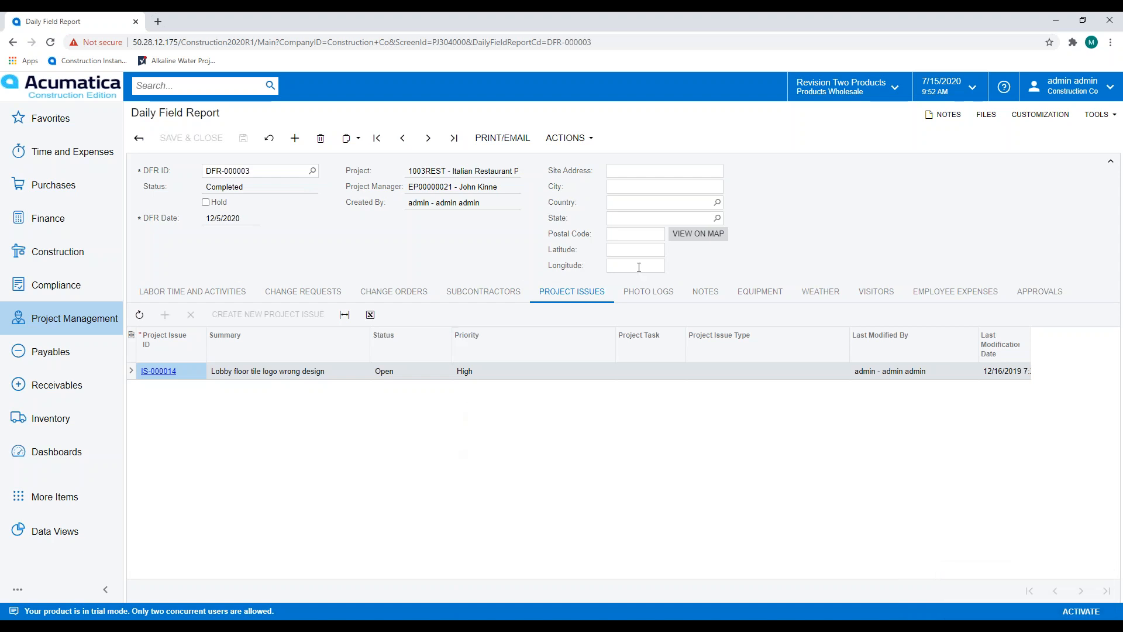
left_click(648, 293)
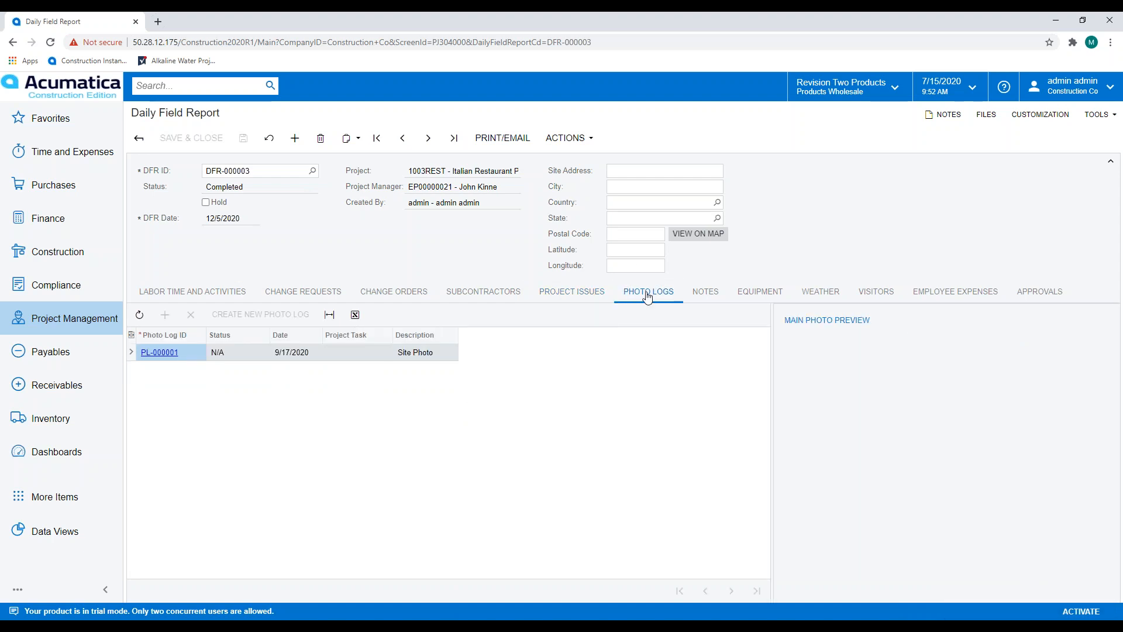
left_click(705, 292)
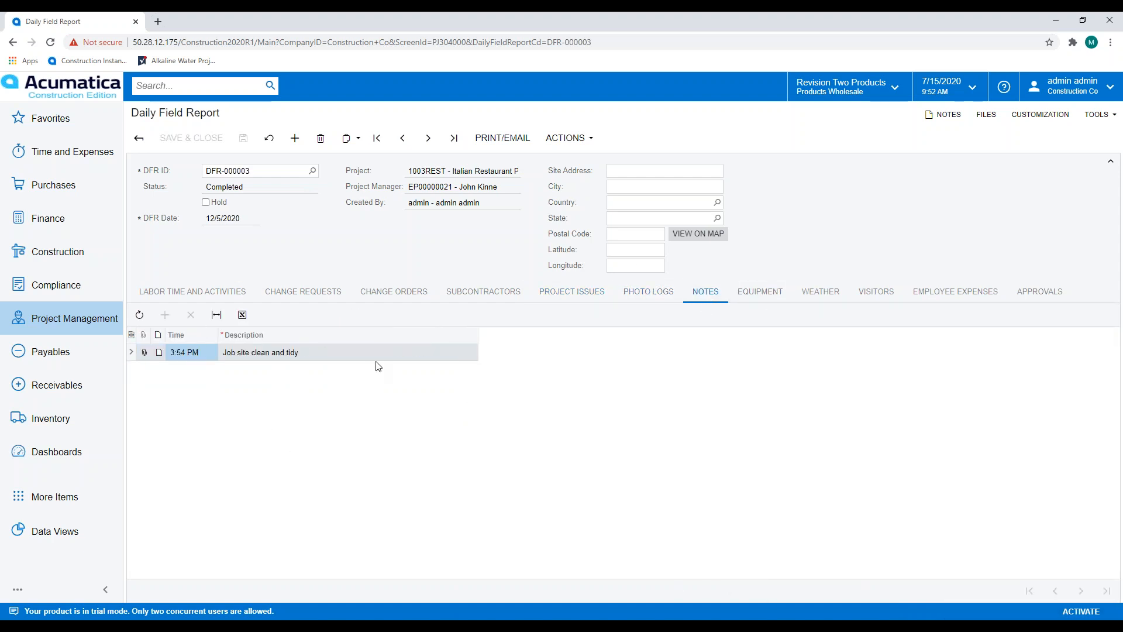
Review the daily field report's equipment, weather, visitors, employee expenses and approvals
left_click(760, 291)
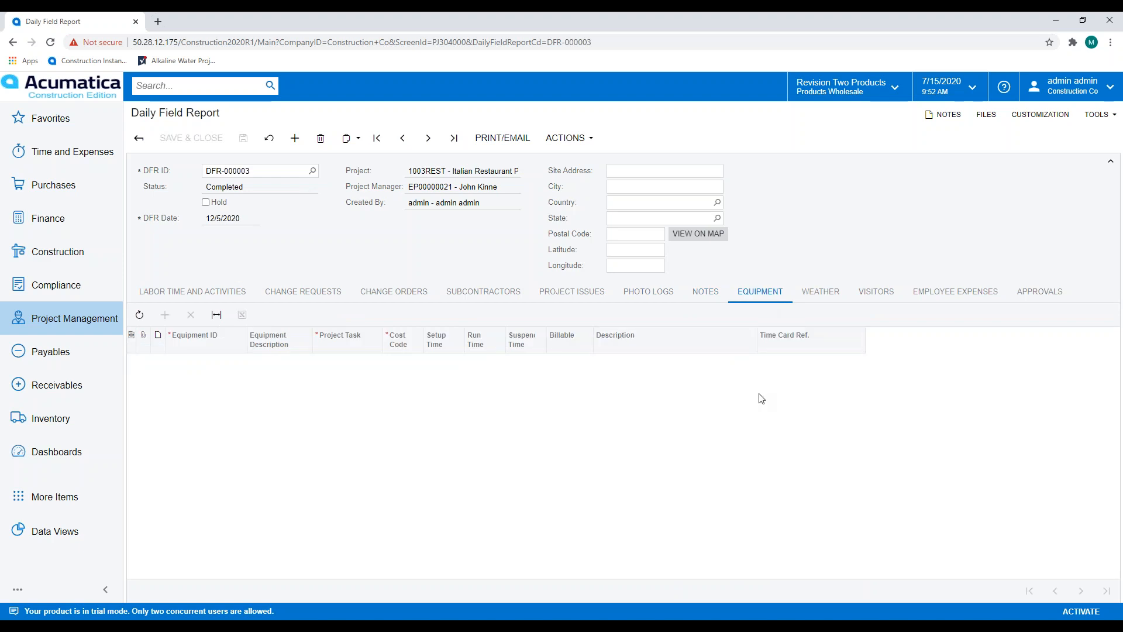
left_click(812, 302)
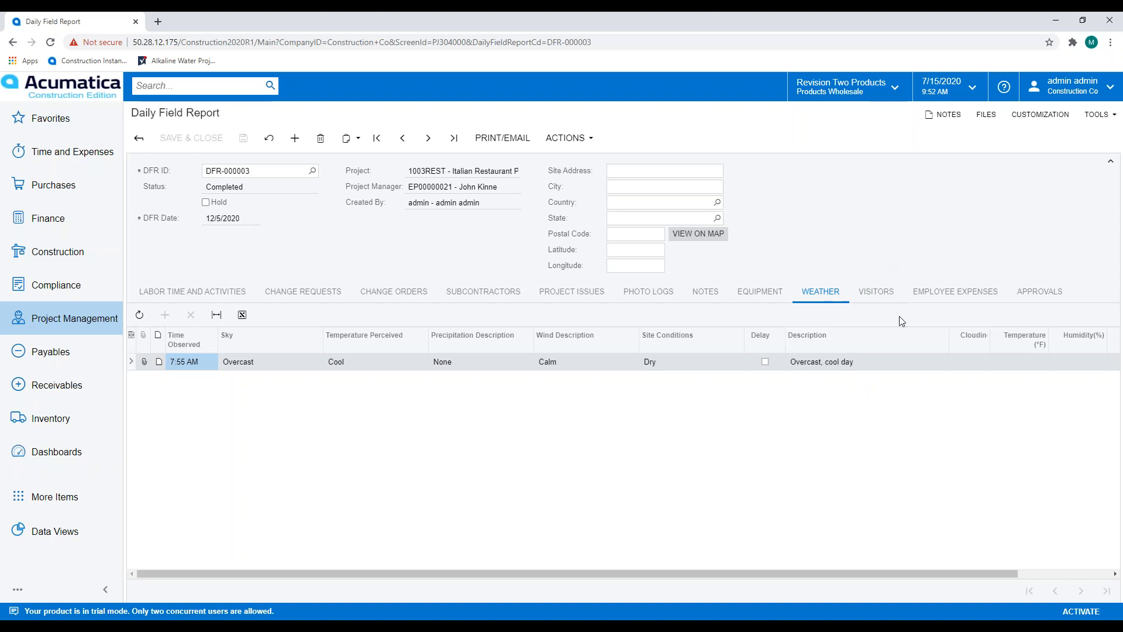
left_click(871, 305)
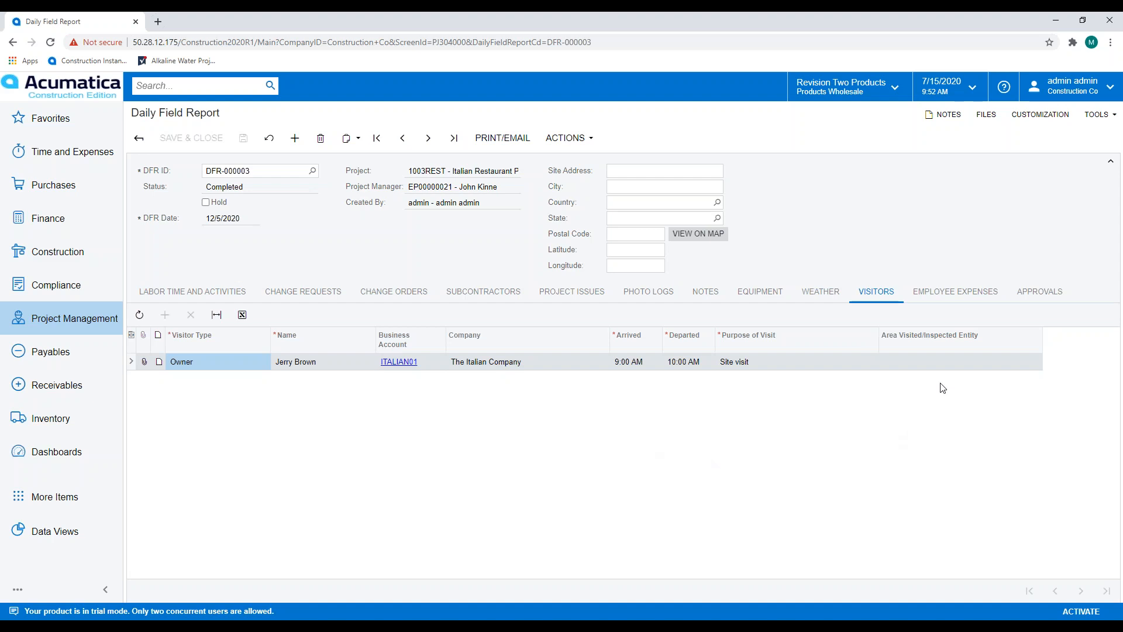
left_click(967, 295)
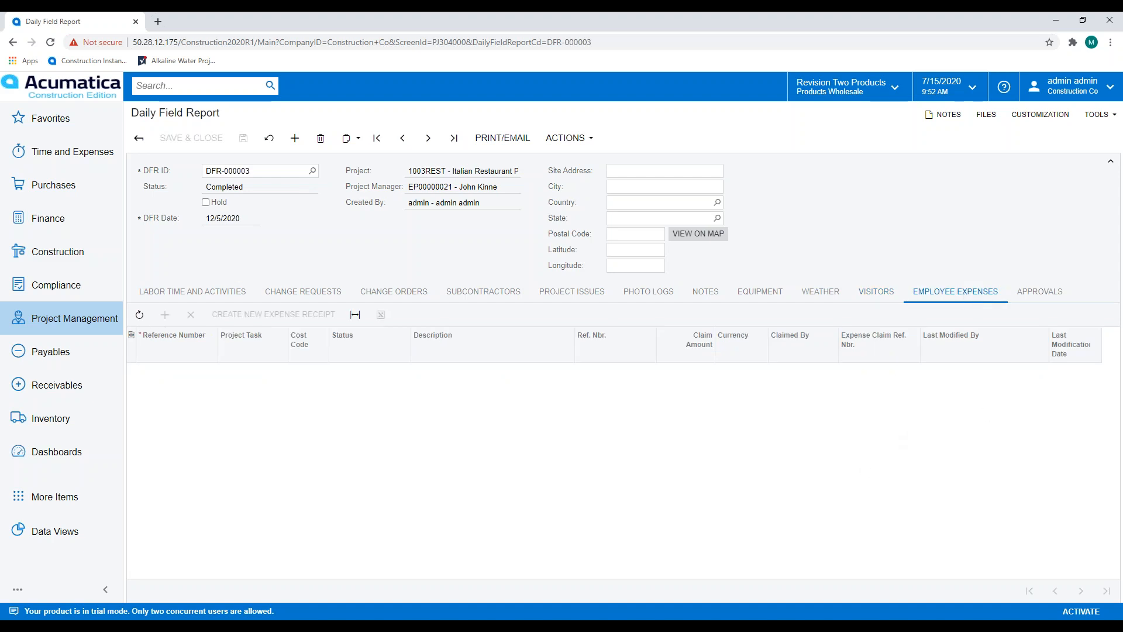
left_click(1031, 297)
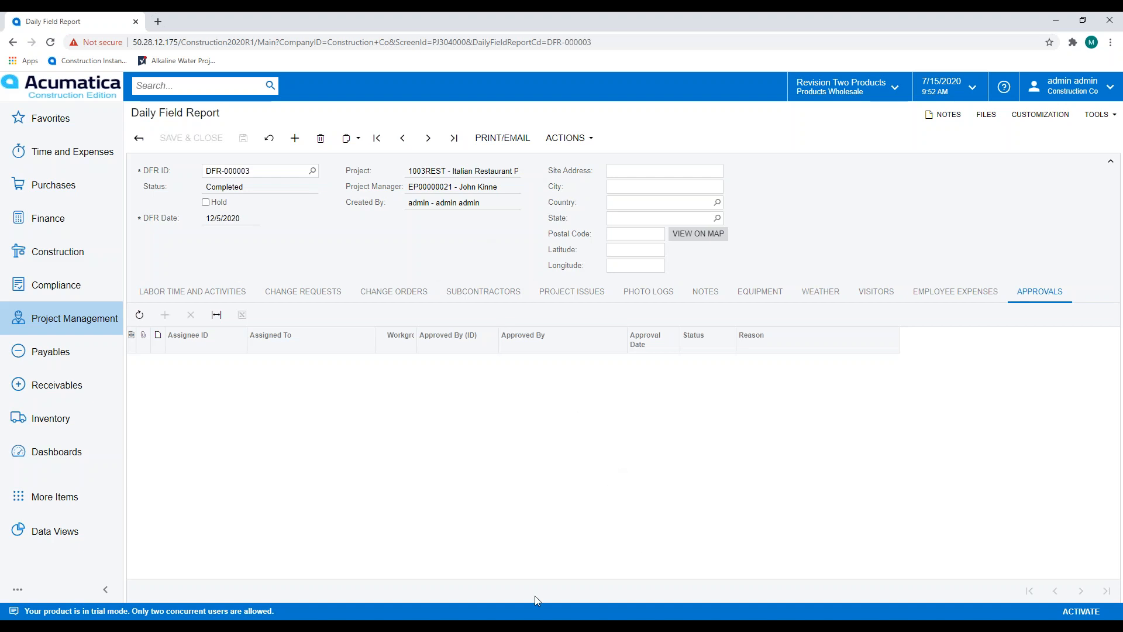
Switch to the running PowerPoint slide show and advance from the Product Demo slide to the Q&A slide
mouse_move(477, 624)
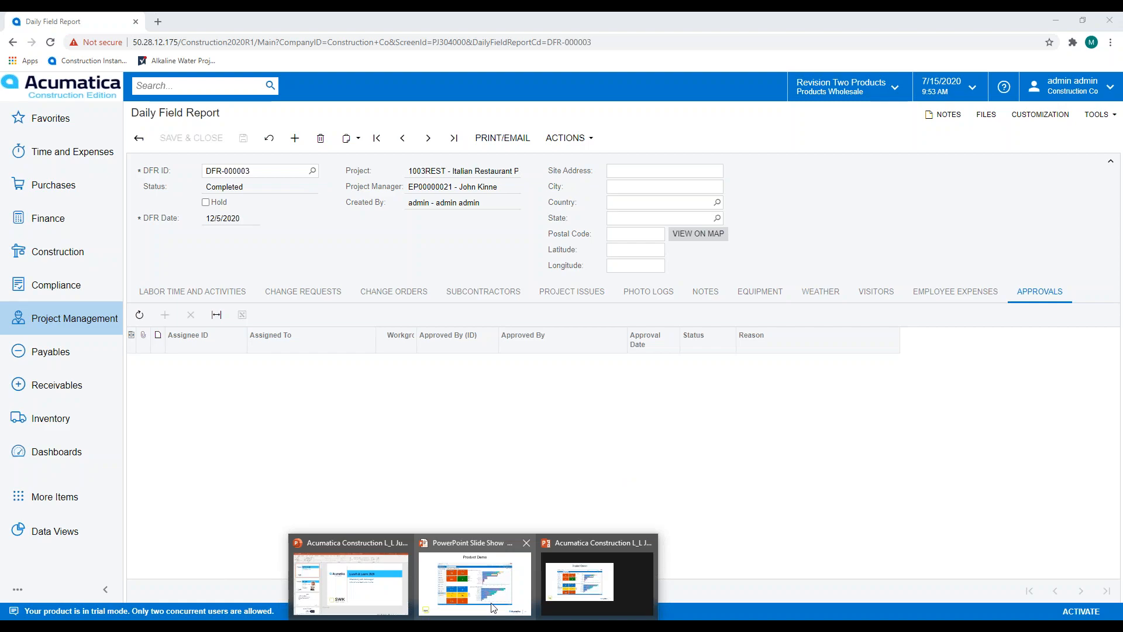
left_click(476, 583)
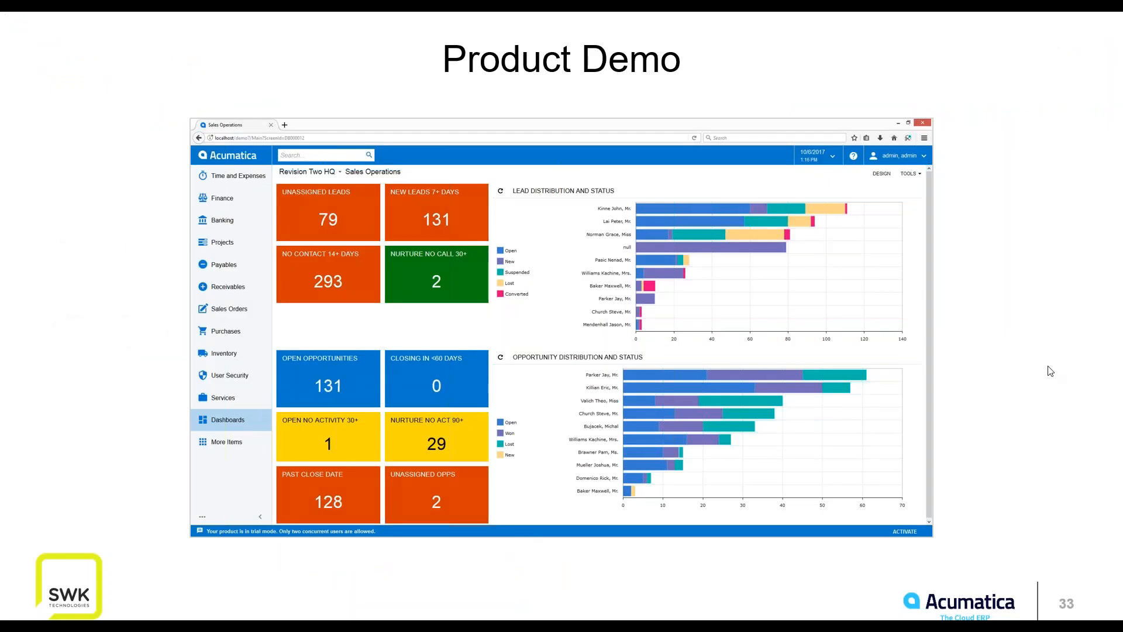
left_click(1049, 367)
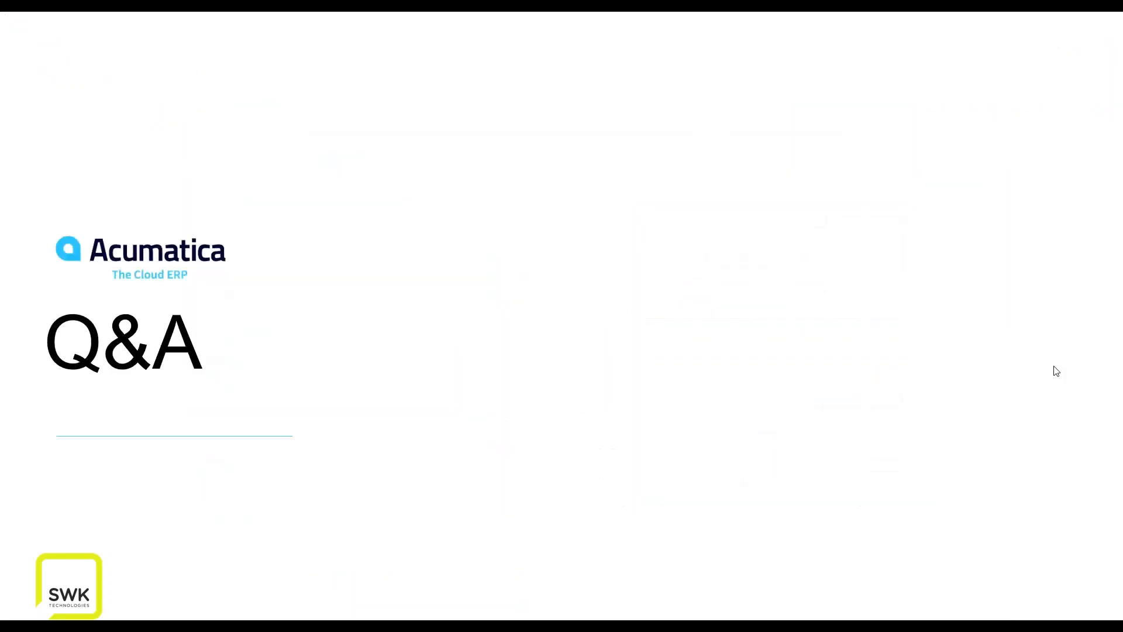